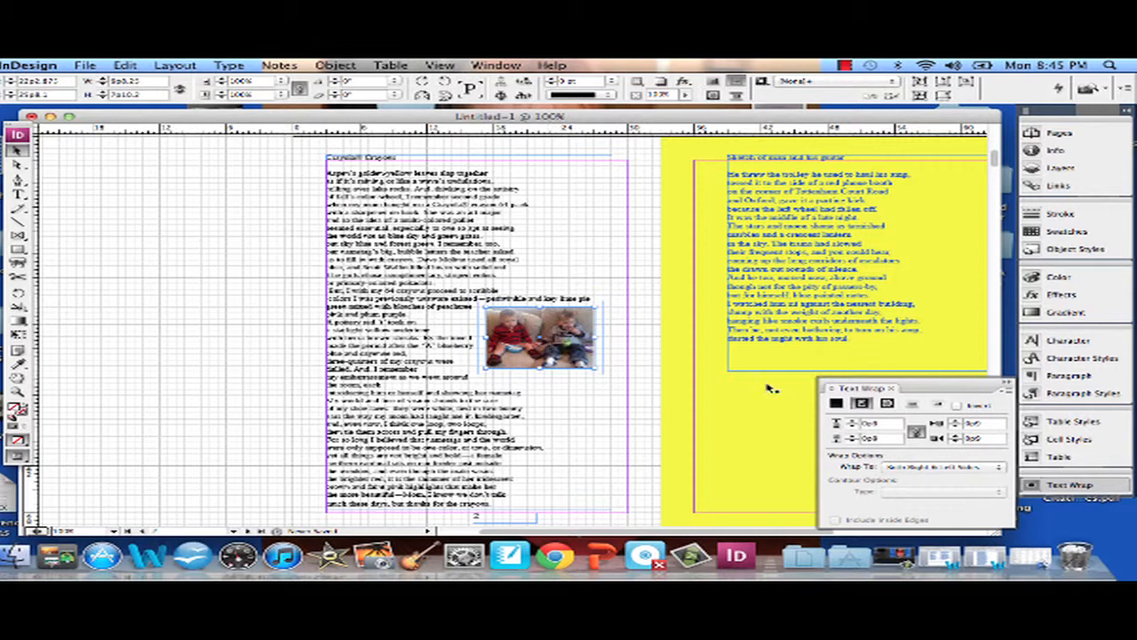
Step: Remove the text wrap from the photo and move it to the left margin over the poem's opening lines
{"action": "left_click", "coordinate": [835, 403]}
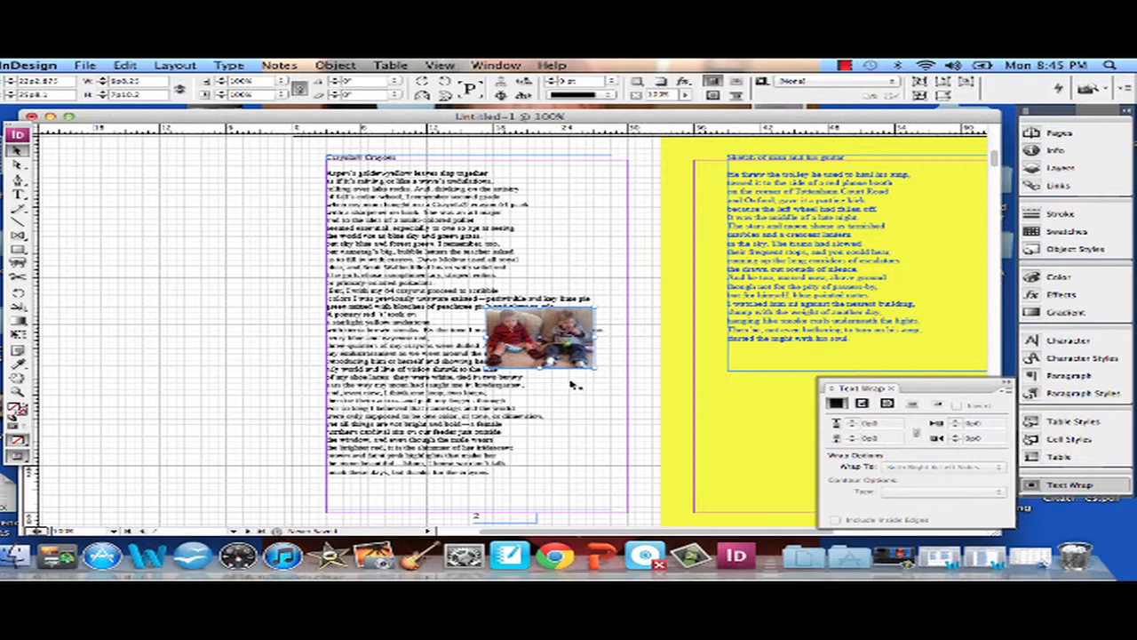
{"action": "scroll", "coordinate": [573, 386], "scroll_direction": "down", "scroll_amount": 3}
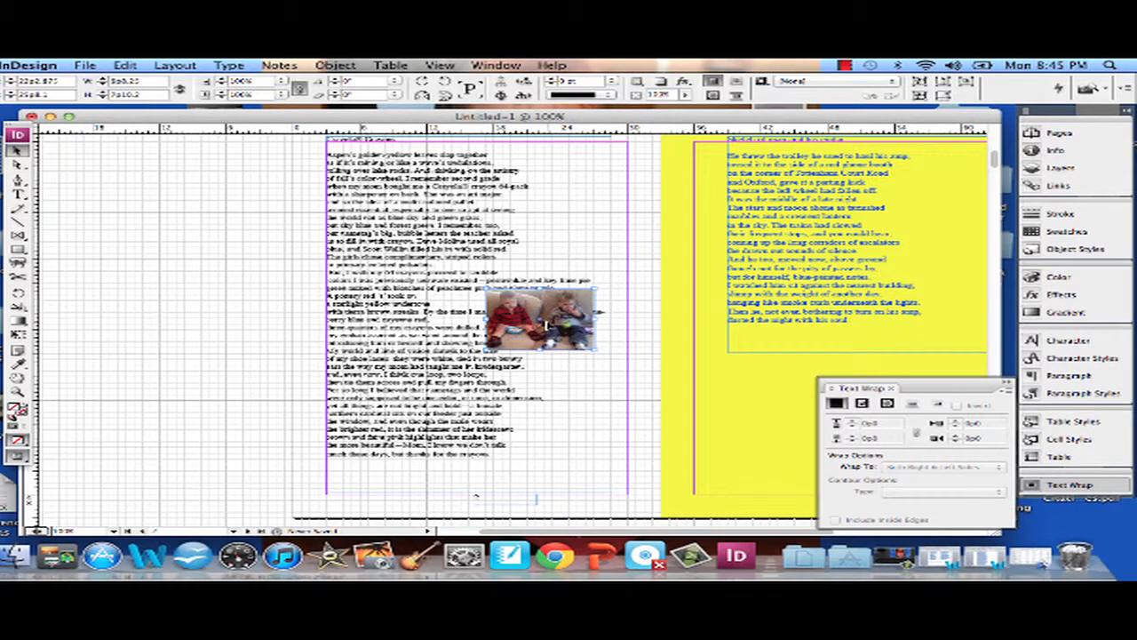
{"action": "left_click_drag", "start_coordinate": [545, 324], "coordinate": [388, 194]}
{"action": "scroll", "coordinate": [452, 236], "scroll_direction": "up", "scroll_amount": 3}
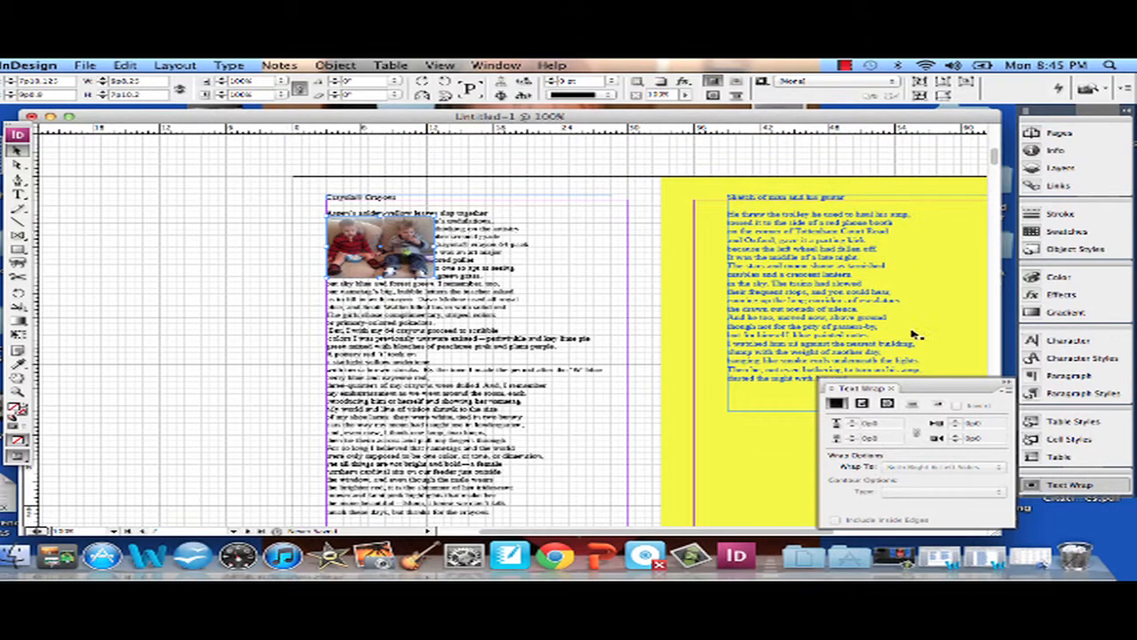
{"action": "left_click", "coordinate": [1007, 383]}
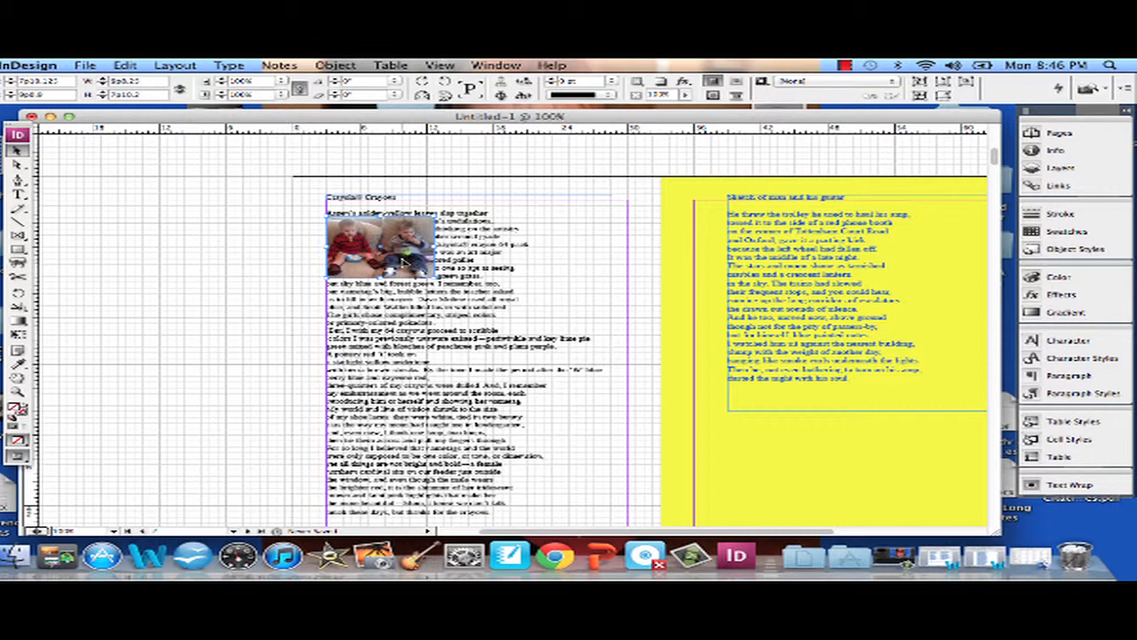
Step: Move the photo in from the left margin and rotate it 90° counterclockwise among the poem's upper lines
{"action": "left_click_drag", "start_coordinate": [405, 262], "coordinate": [476, 306]}
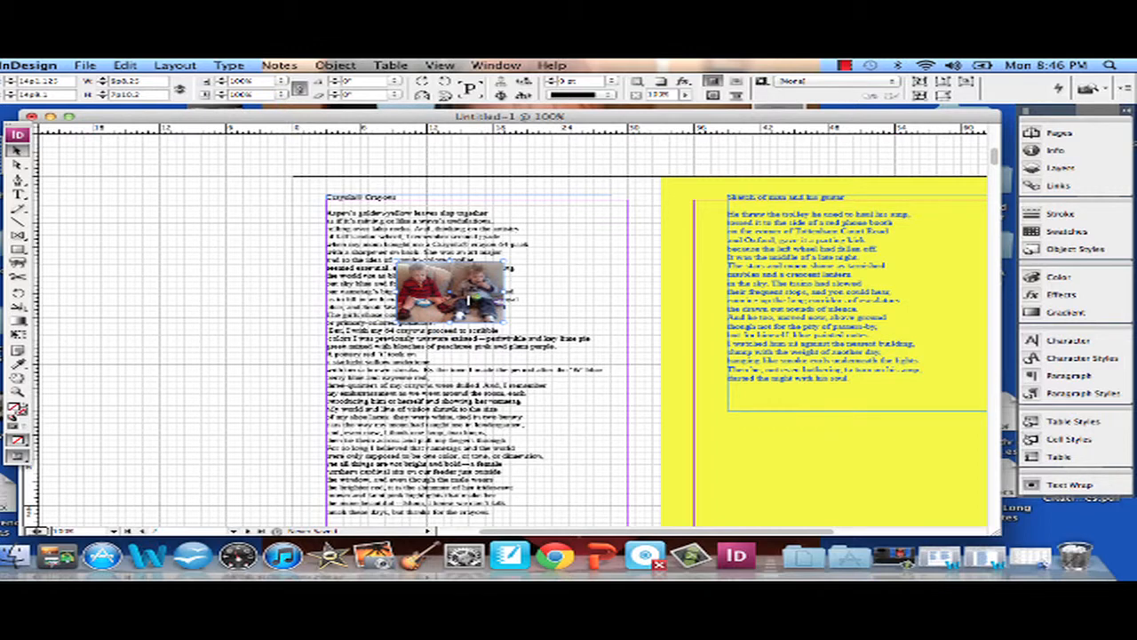
{"action": "right_click", "coordinate": [468, 299]}
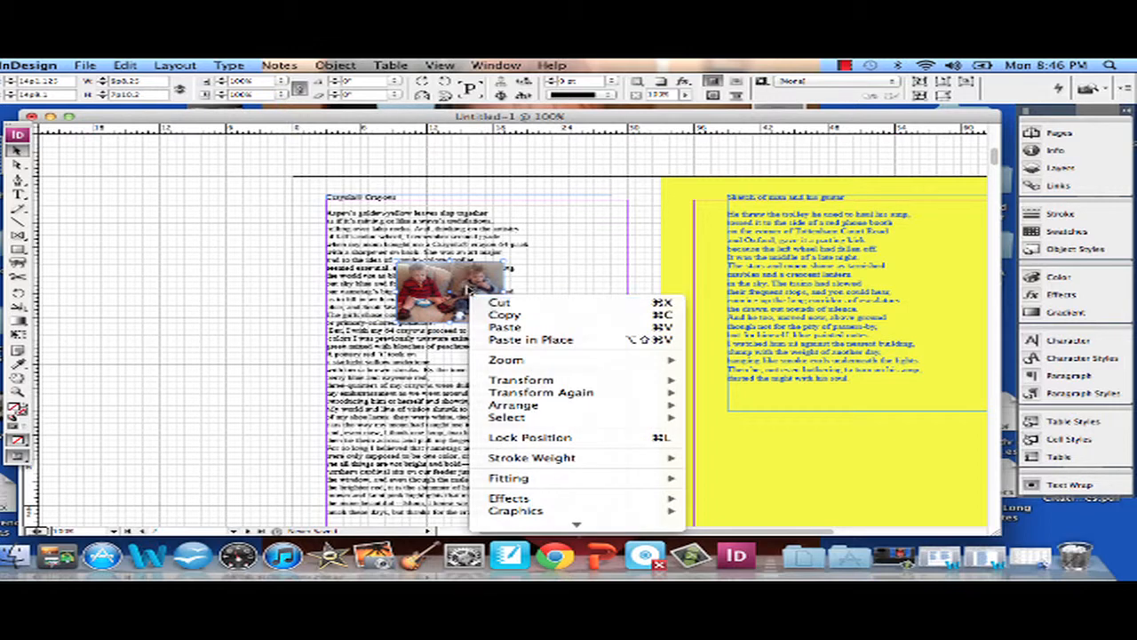
{"action": "mouse_move", "coordinate": [529, 382]}
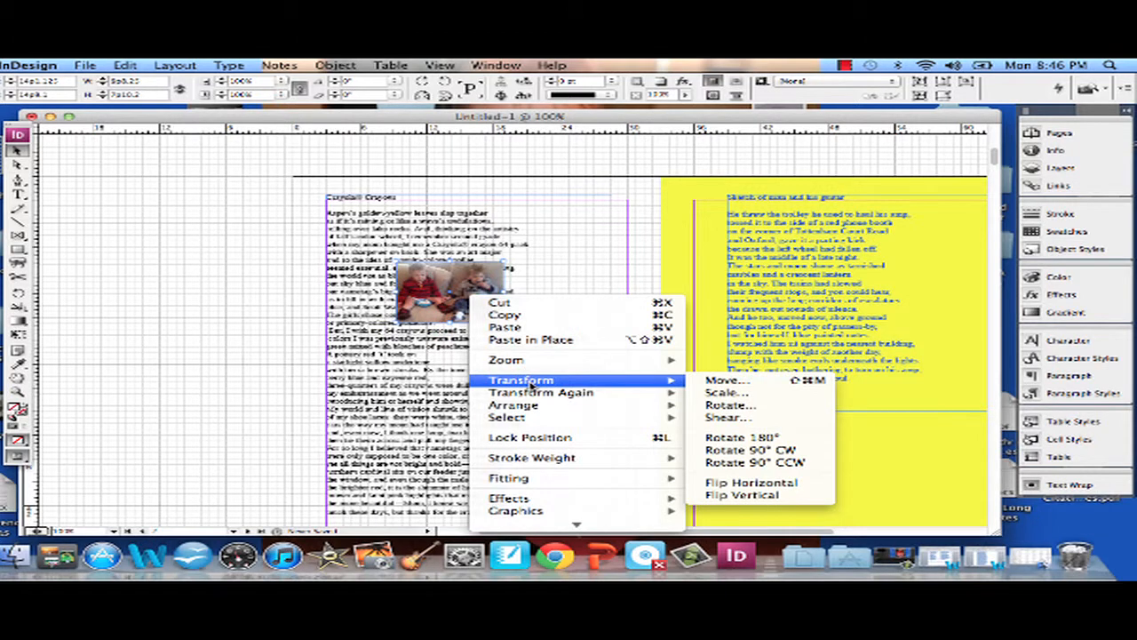
{"action": "left_click", "coordinate": [739, 463]}
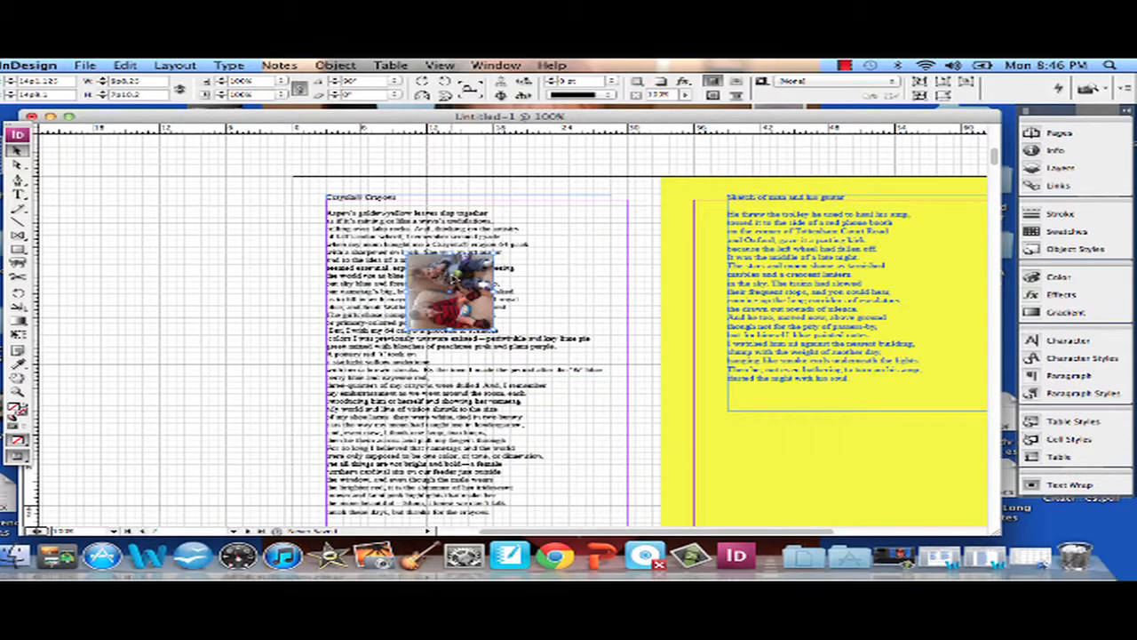
{"action": "left_click_drag", "start_coordinate": [456, 284], "coordinate": [416, 272]}
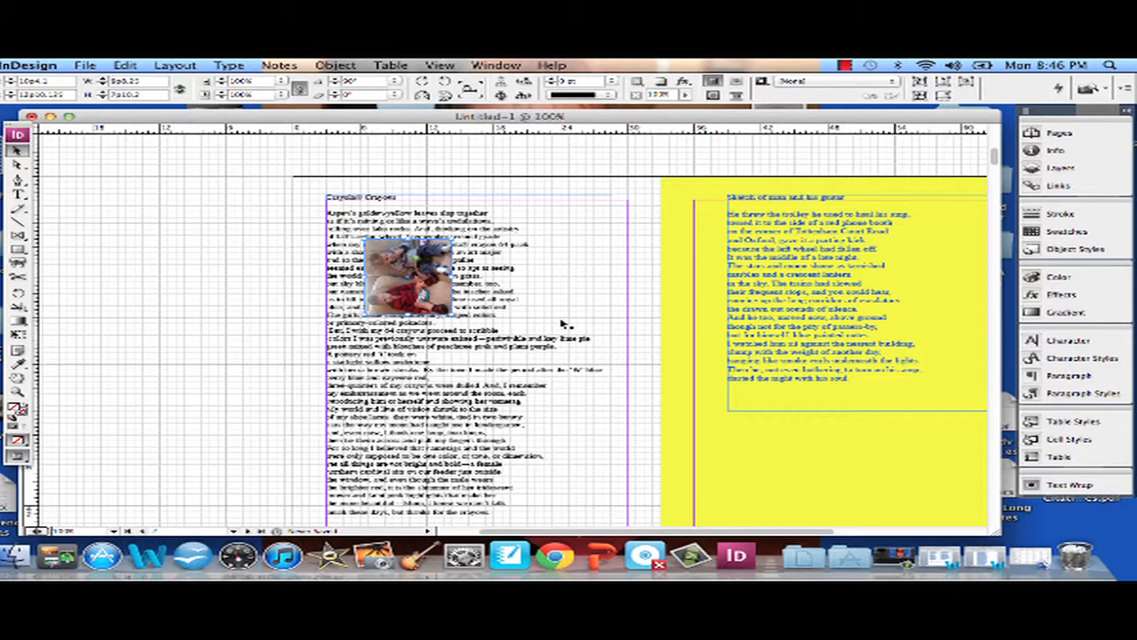
Step: Enlarge the rotated photo's frame to the left page's margins, making it 45p0 by 27p0
{"action": "key", "text": "super+minus"}
{"action": "scroll", "coordinate": [558, 356], "scroll_direction": "down", "scroll_amount": 5}
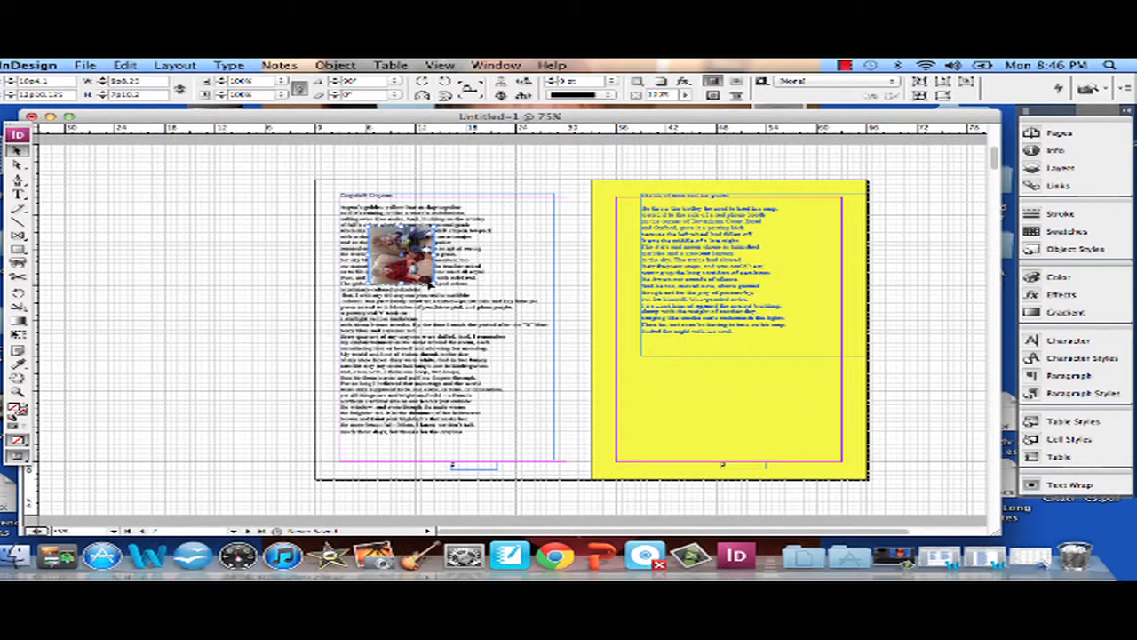
{"action": "left_click_drag", "start_coordinate": [435, 282], "coordinate": [566, 461]}
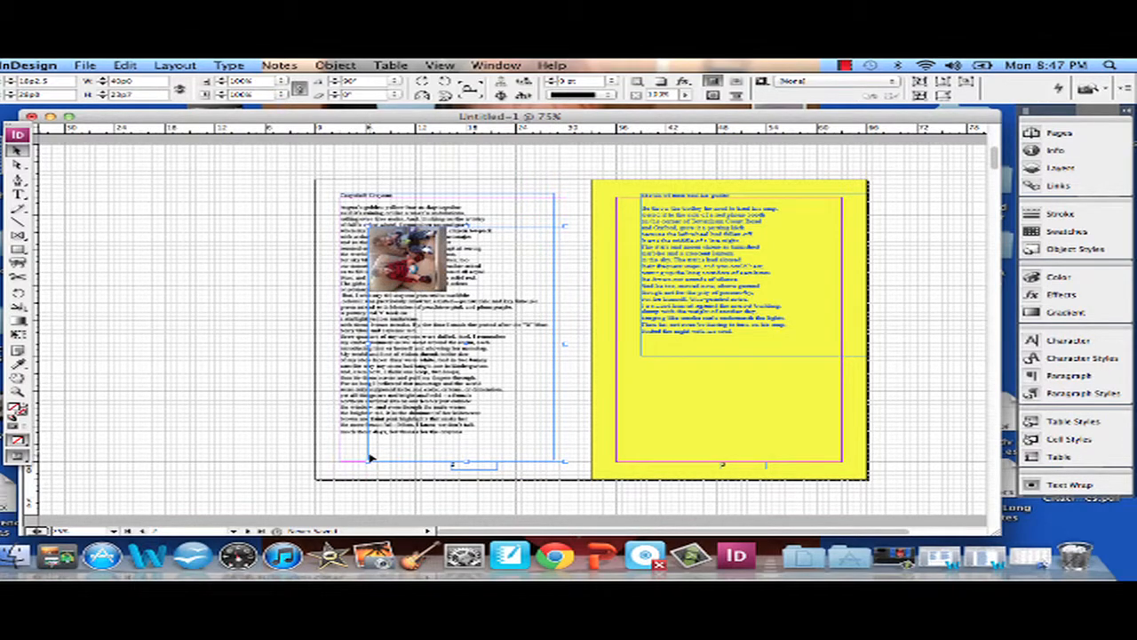
{"action": "scroll", "coordinate": [372, 457], "scroll_direction": "up", "scroll_amount": 1}
{"action": "left_click_drag", "start_coordinate": [367, 463], "coordinate": [339, 465]}
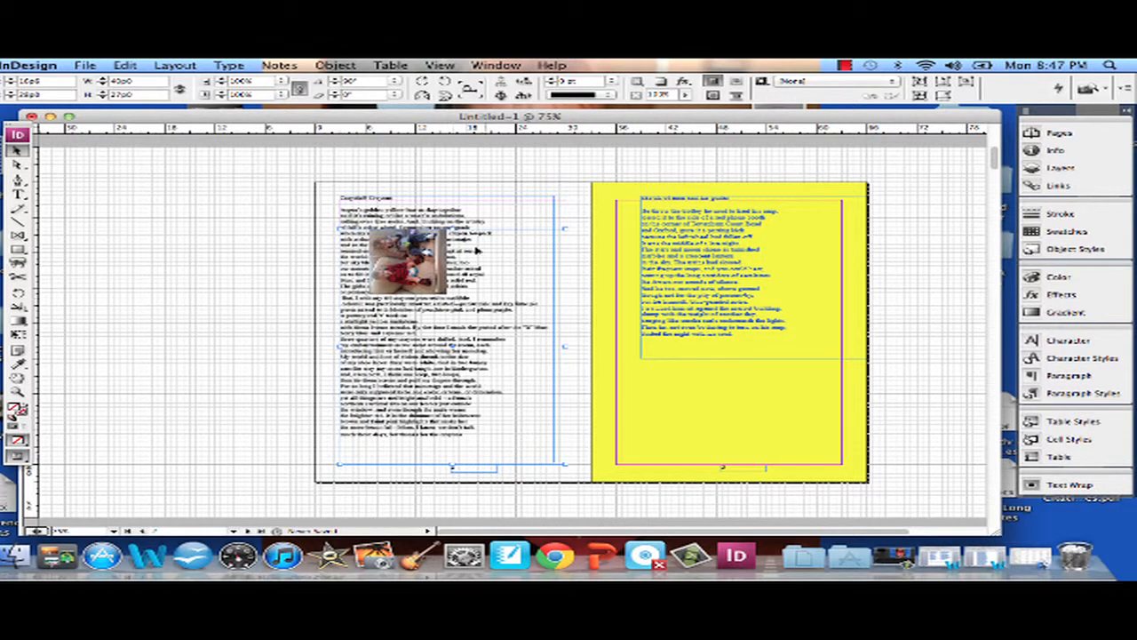
{"action": "left_click_drag", "start_coordinate": [452, 228], "coordinate": [453, 197]}
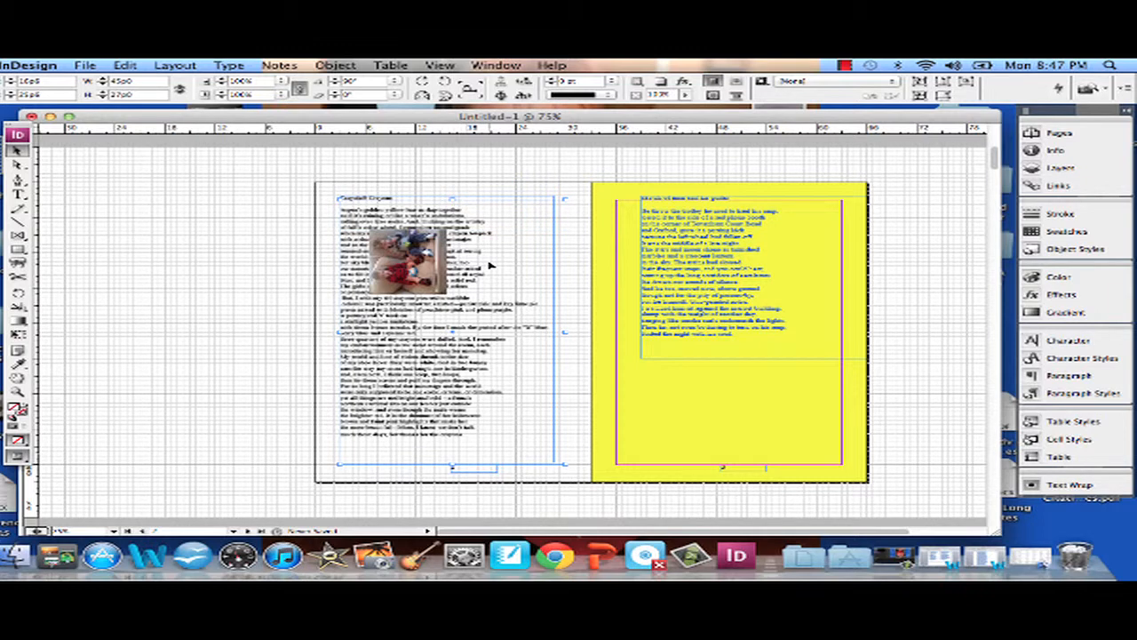
Step: Move the photo frame aside and nudge the left page's poem text frame down to the top margin
{"action": "left_click", "coordinate": [497, 197]}
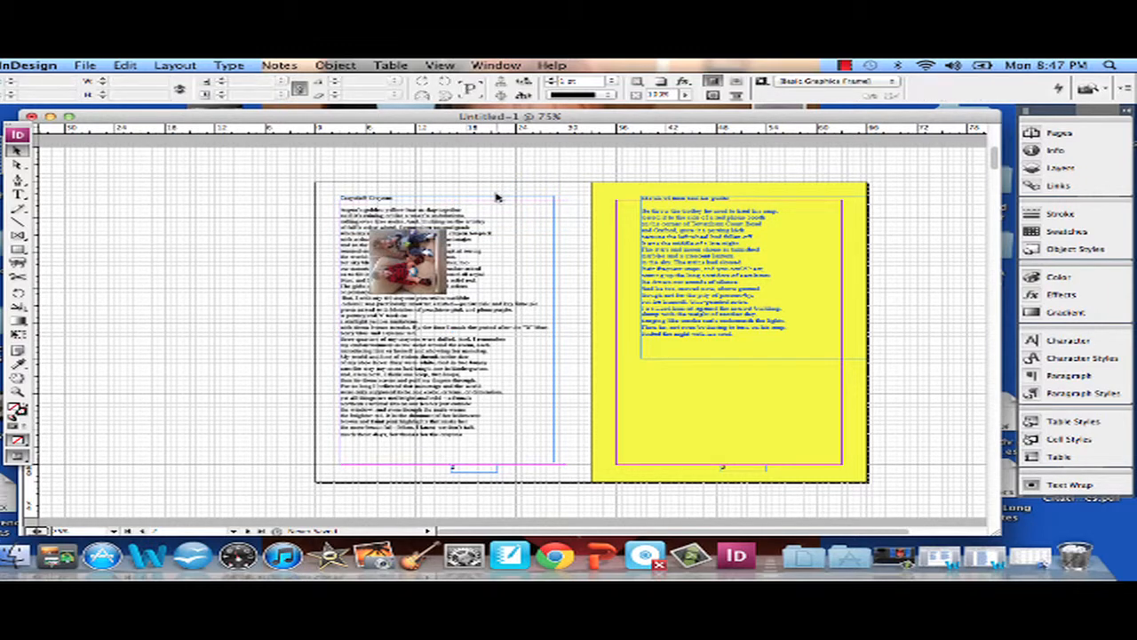
{"action": "left_click", "coordinate": [502, 203]}
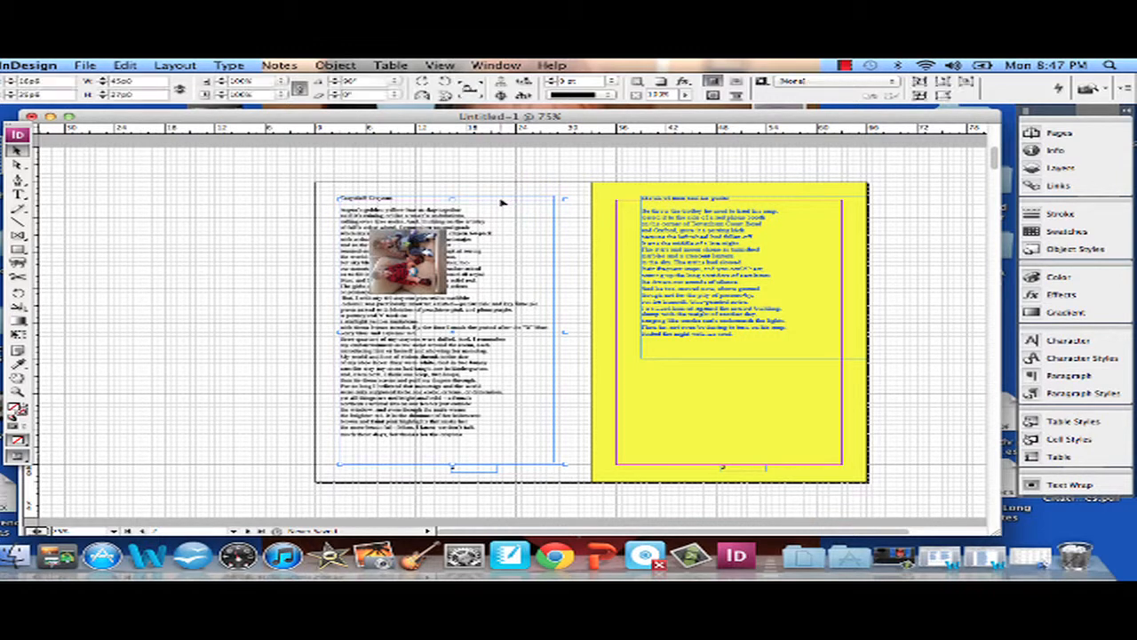
{"action": "left_click_drag", "start_coordinate": [518, 216], "coordinate": [551, 248]}
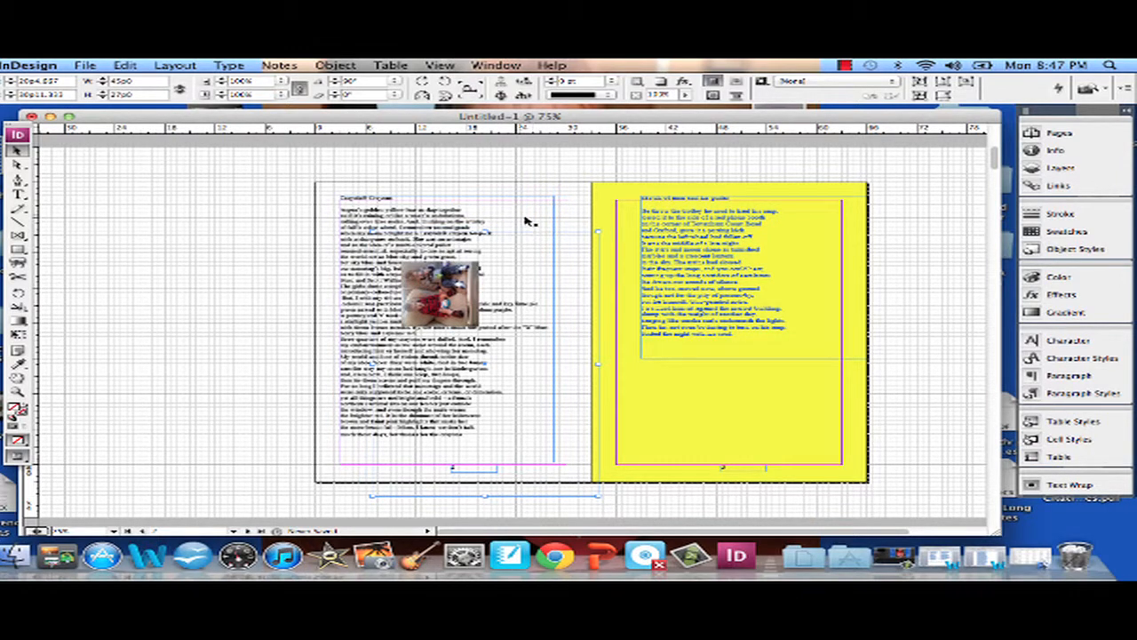
{"action": "left_click", "coordinate": [519, 215]}
{"action": "key", "text": "Down"}
{"action": "key", "text": "Down"}
{"action": "key", "text": "Down"}
{"action": "key", "text": "Down"}
{"action": "key", "text": "Down"}
{"action": "key", "text": "Down"}
{"action": "key", "text": "Down"}
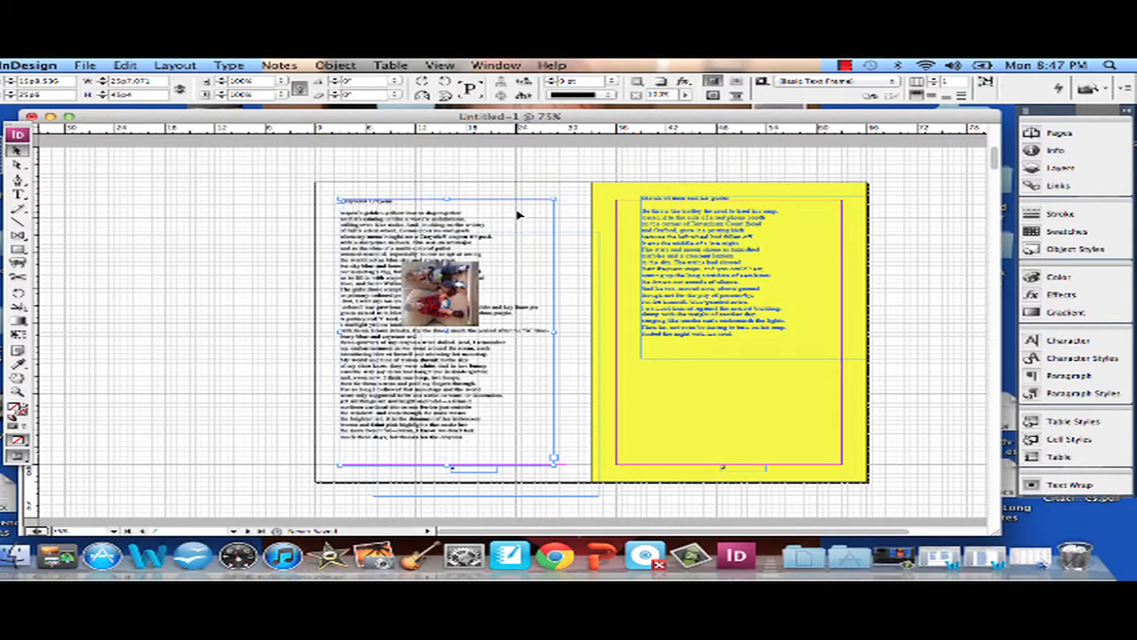
{"action": "key", "text": "Down"}
{"action": "key", "text": "Down"}
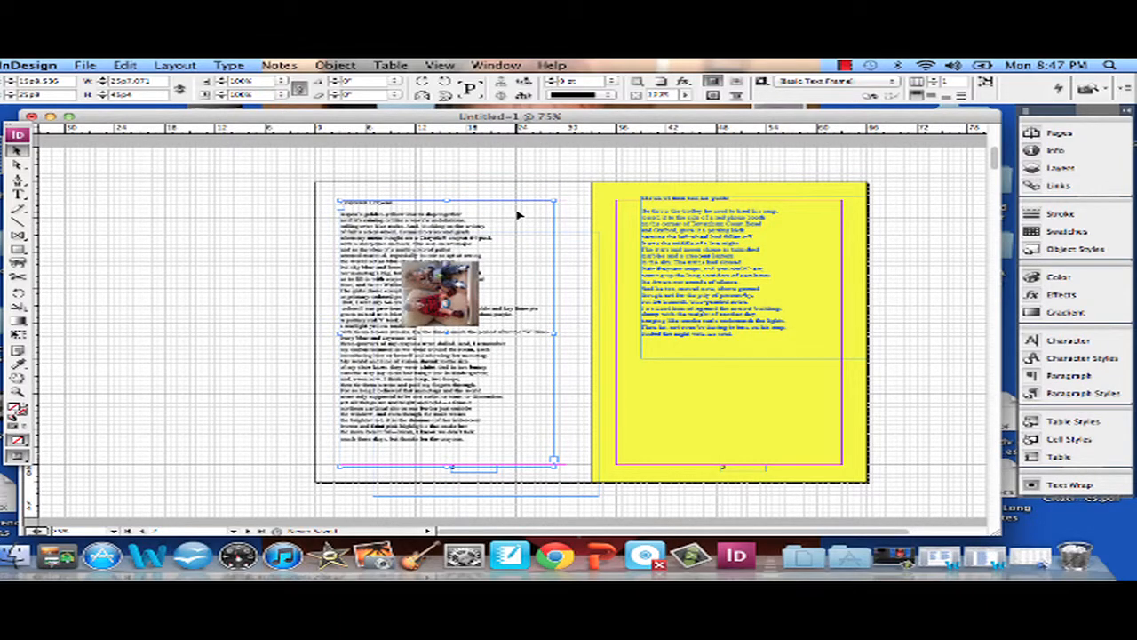
Step: Nudge the poem text frame on the yellow page down to align with its top margin
{"action": "left_click", "coordinate": [752, 203]}
{"action": "key", "text": "Down"}
{"action": "key", "text": "Down"}
{"action": "key", "text": "Down"}
{"action": "key", "text": "Down"}
{"action": "key", "text": "Down"}
{"action": "key", "text": "Down"}
{"action": "key", "text": "Down"}
{"action": "key", "text": "Down"}
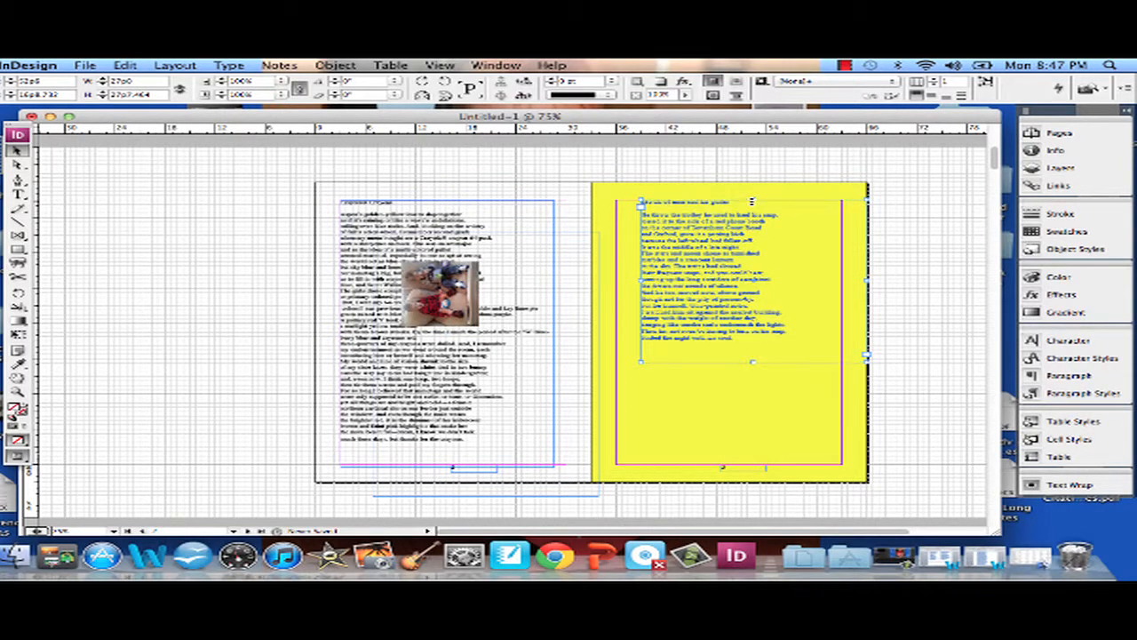
Step: Move the photo frame back into alignment with the left page's margins
{"action": "left_click", "coordinate": [546, 222]}
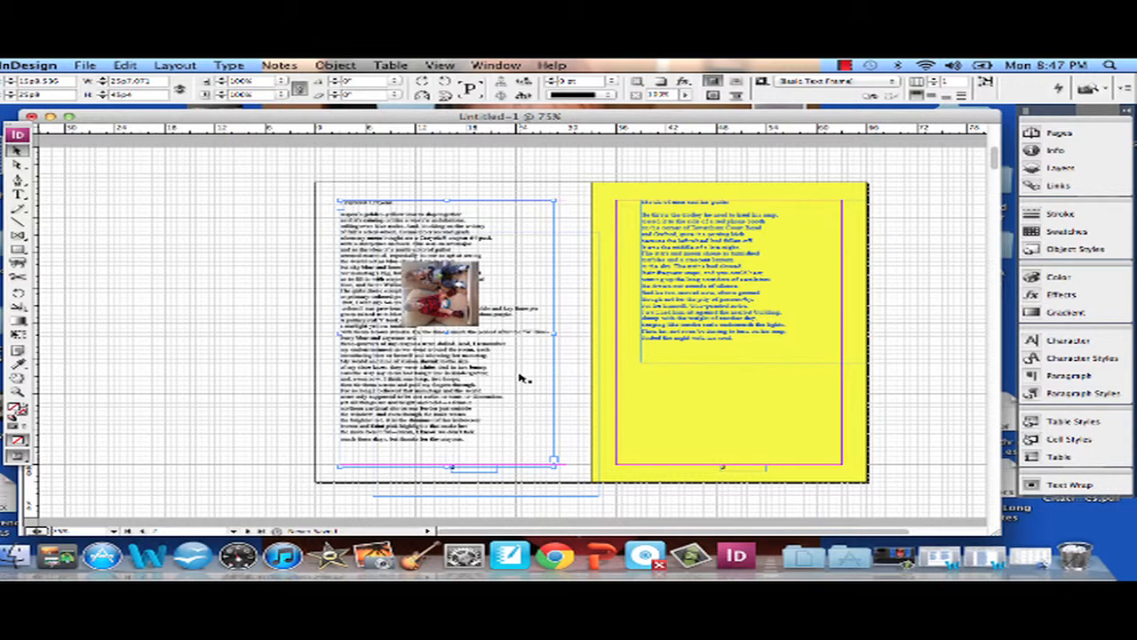
{"action": "left_click", "coordinate": [586, 259]}
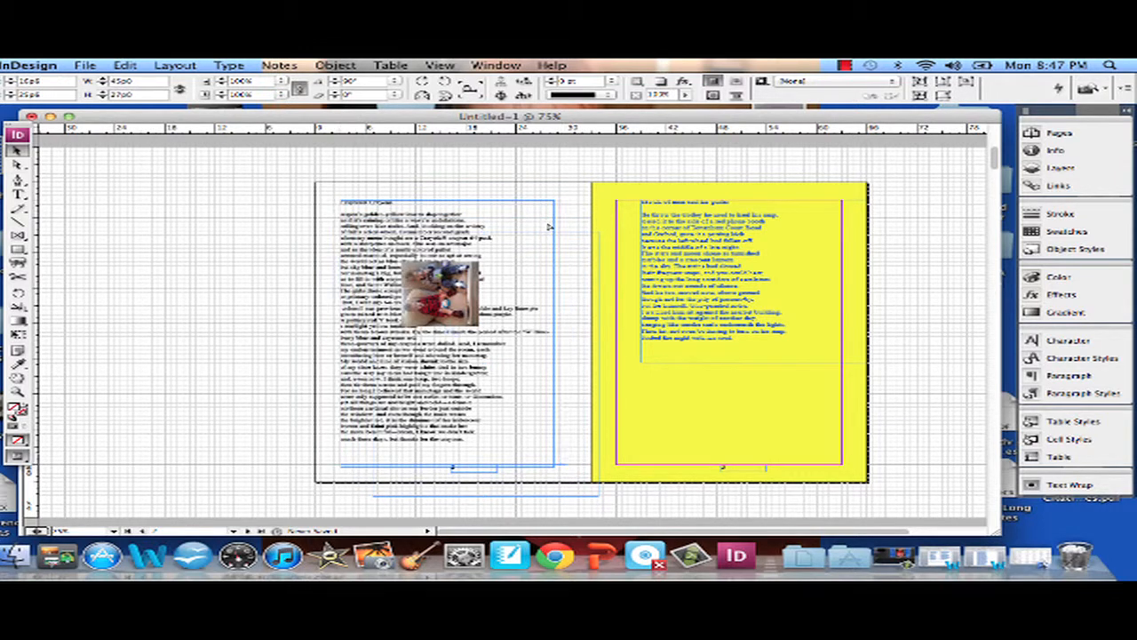
{"action": "left_click_drag", "start_coordinate": [583, 259], "coordinate": [549, 227]}
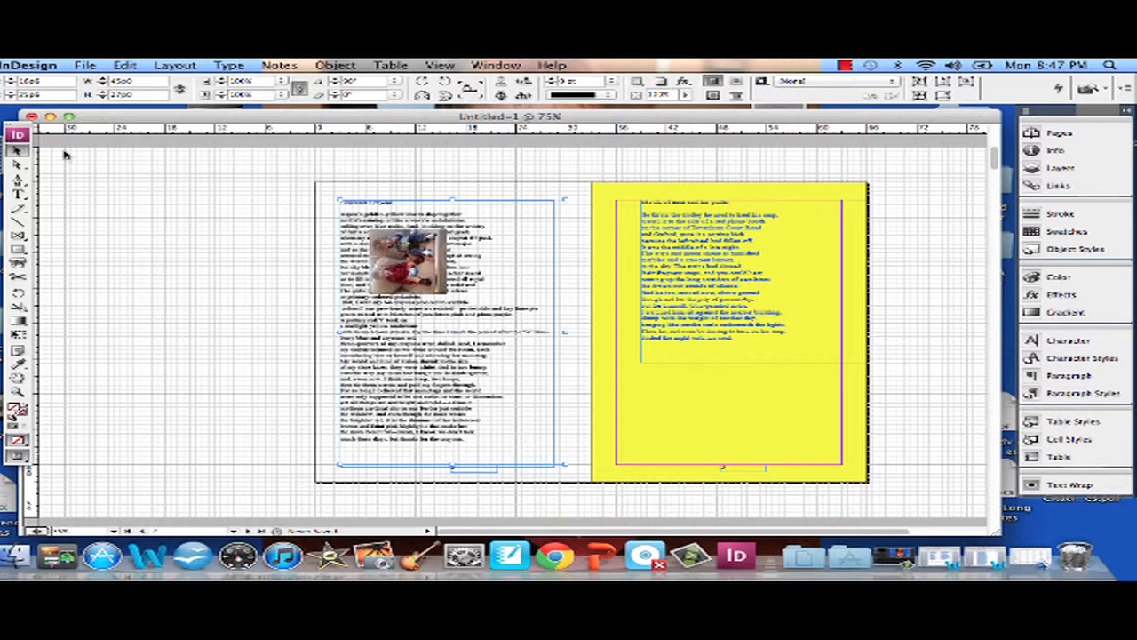
Step: Select the picture inside its frame with the Direct Selection tool and enlarge it to the frame's 27p0 width
{"action": "left_click", "coordinate": [22, 165]}
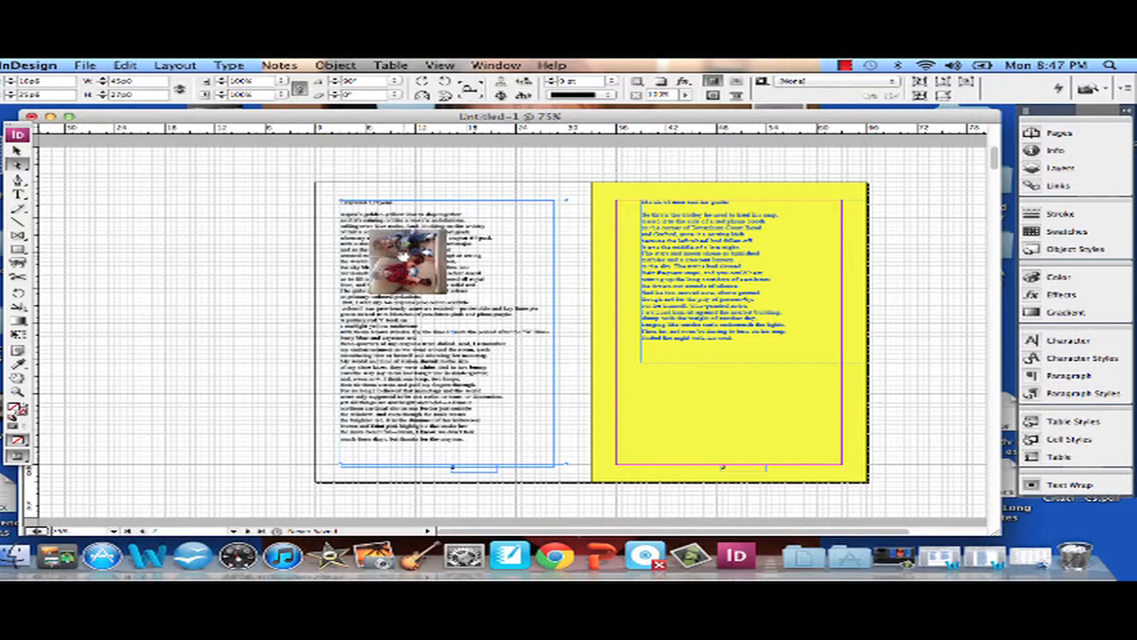
{"action": "left_click", "coordinate": [403, 256]}
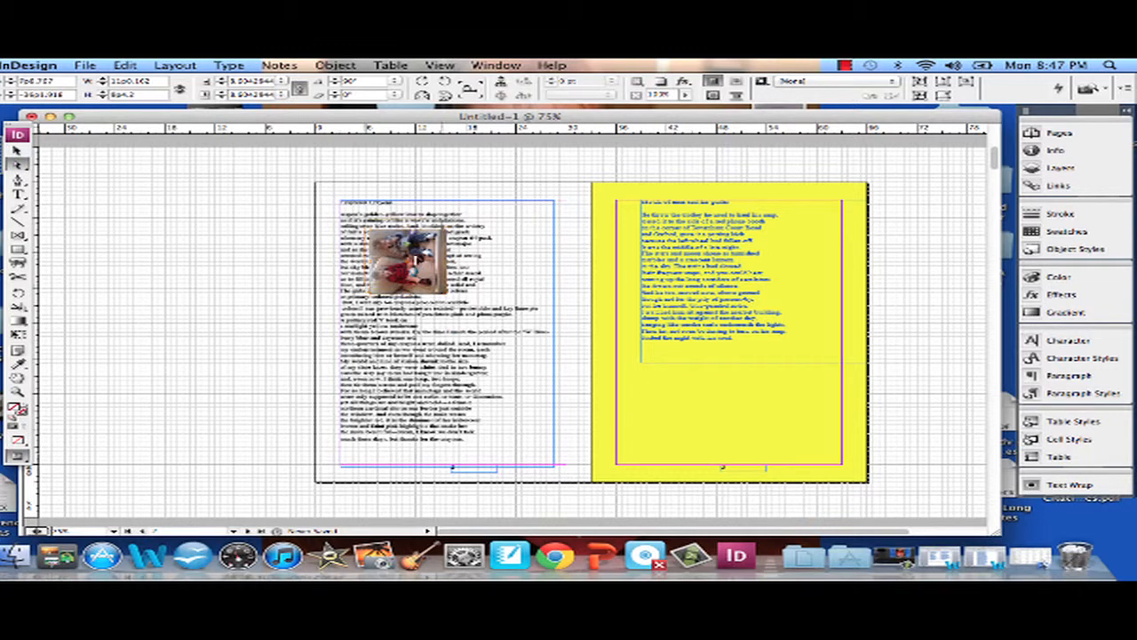
{"action": "left_click_drag", "start_coordinate": [417, 259], "coordinate": [564, 384]}
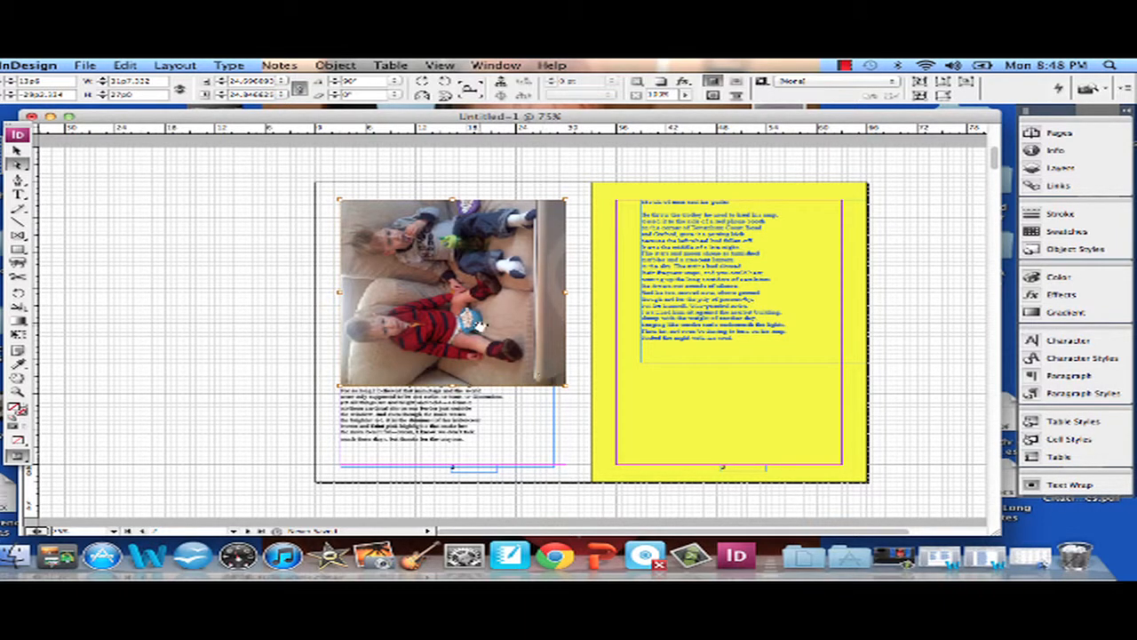
Step: Nudge the picture down inside its frame to just below the poem's title
{"action": "key", "text": "Down"}
{"action": "key", "text": "Down"}
{"action": "key", "text": "Down"}
{"action": "key", "text": "Down"}
{"action": "key", "text": "Down"}
{"action": "key", "text": "Down"}
{"action": "key", "text": "Down"}
{"action": "key", "text": "Down"}
{"action": "key", "text": "Down"}
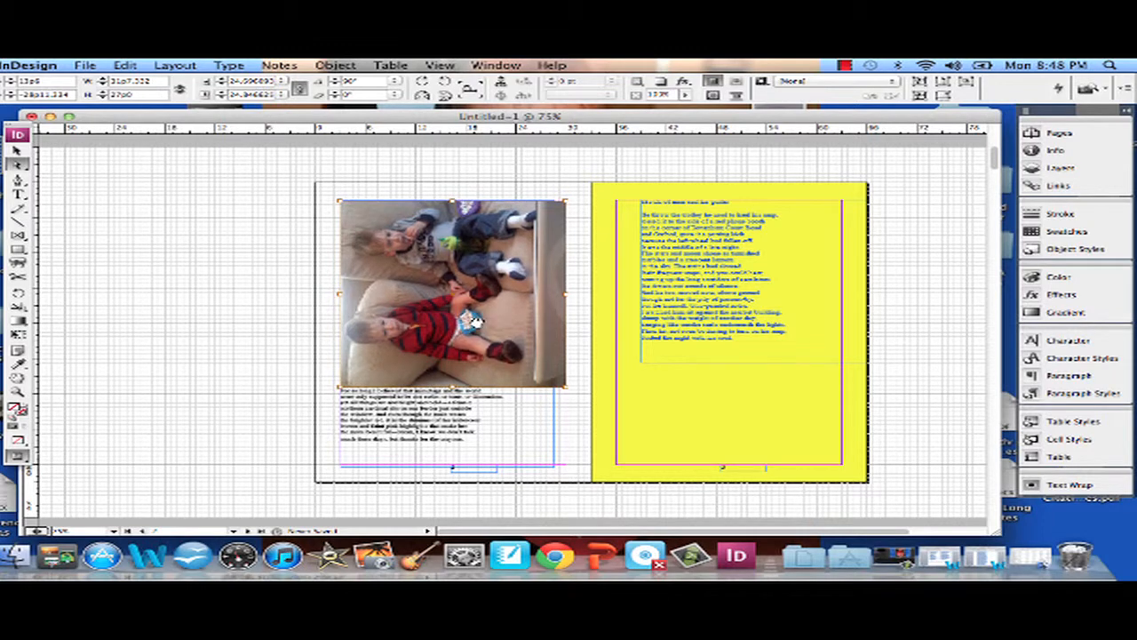
{"action": "key", "text": "Down"}
{"action": "key", "text": "Down"}
{"action": "key", "text": "Down"}
{"action": "key", "text": "Down"}
{"action": "key", "text": "Down"}
{"action": "key", "text": "Down"}
{"action": "key", "text": "Down"}
{"action": "key", "text": "Down"}
{"action": "key", "text": "Down"}
{"action": "key", "text": "Down"}
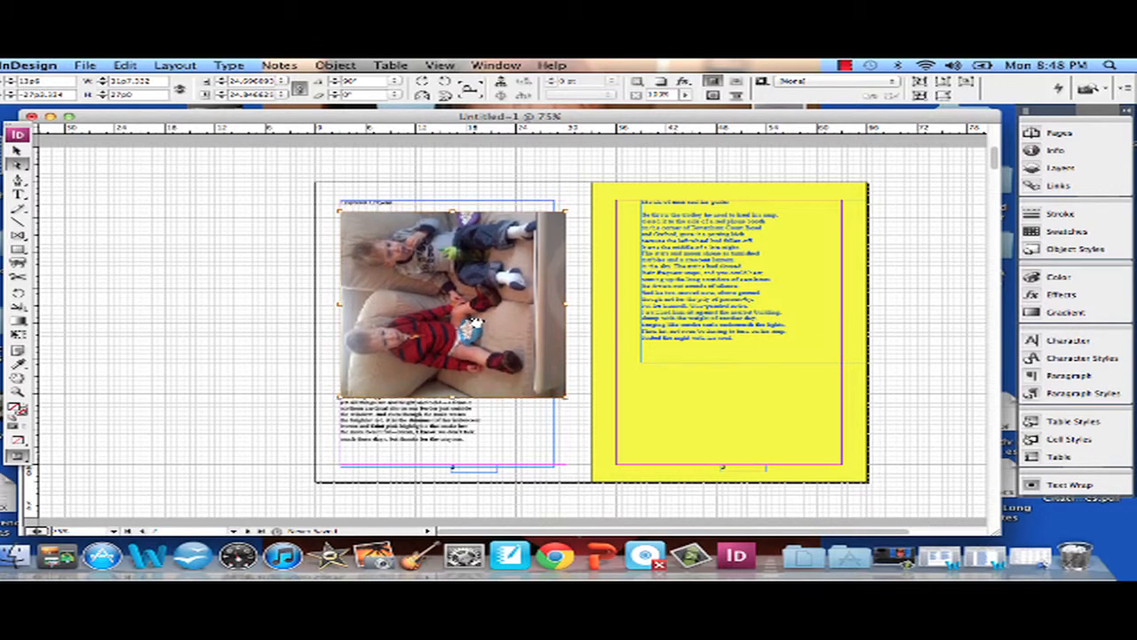
{"action": "key", "text": "Up"}
{"action": "key", "text": "Up"}
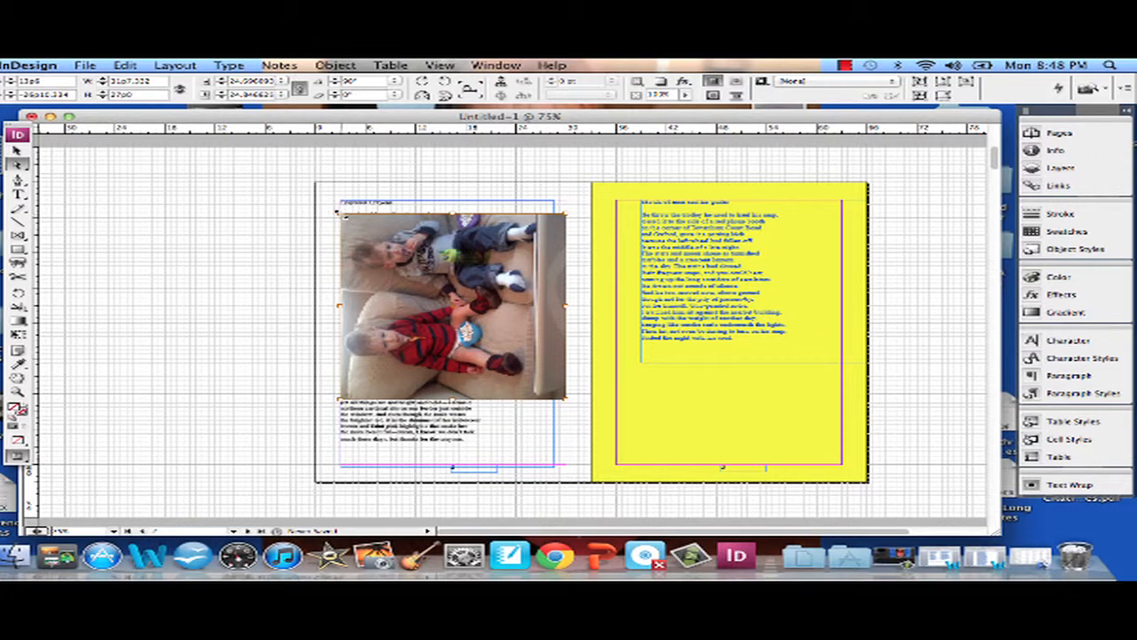
Step: Enlarge the picture inside its frame to about 26% scale and shift it down below the poem's first two lines
{"action": "left_click_drag", "start_coordinate": [337, 212], "coordinate": [333, 215]}
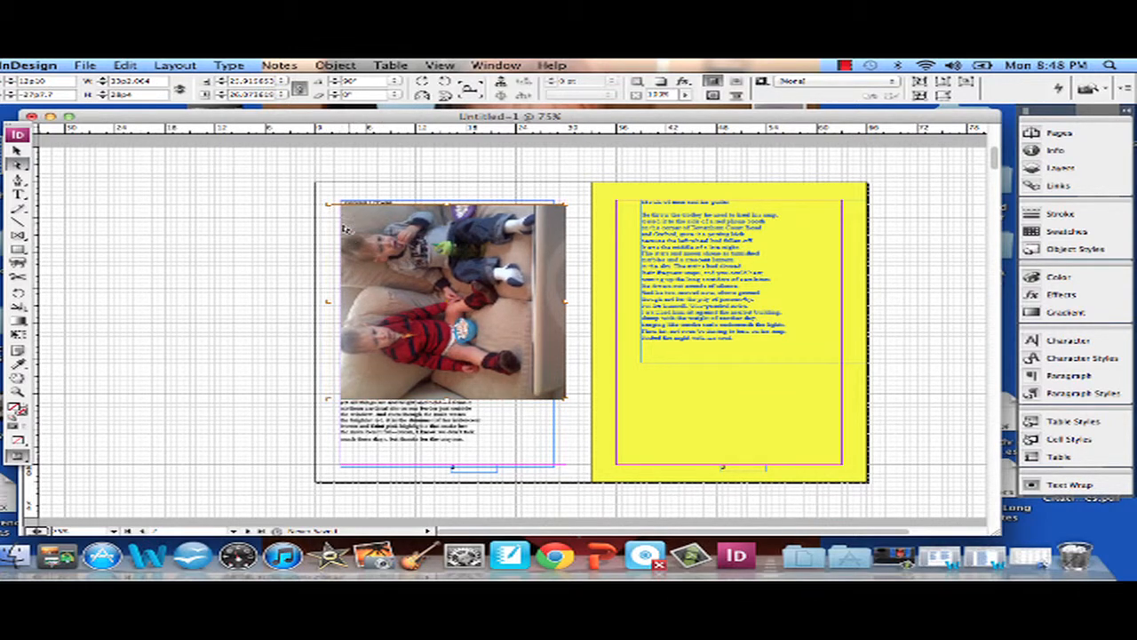
{"action": "left_click_drag", "start_coordinate": [327, 204], "coordinate": [326, 201]}
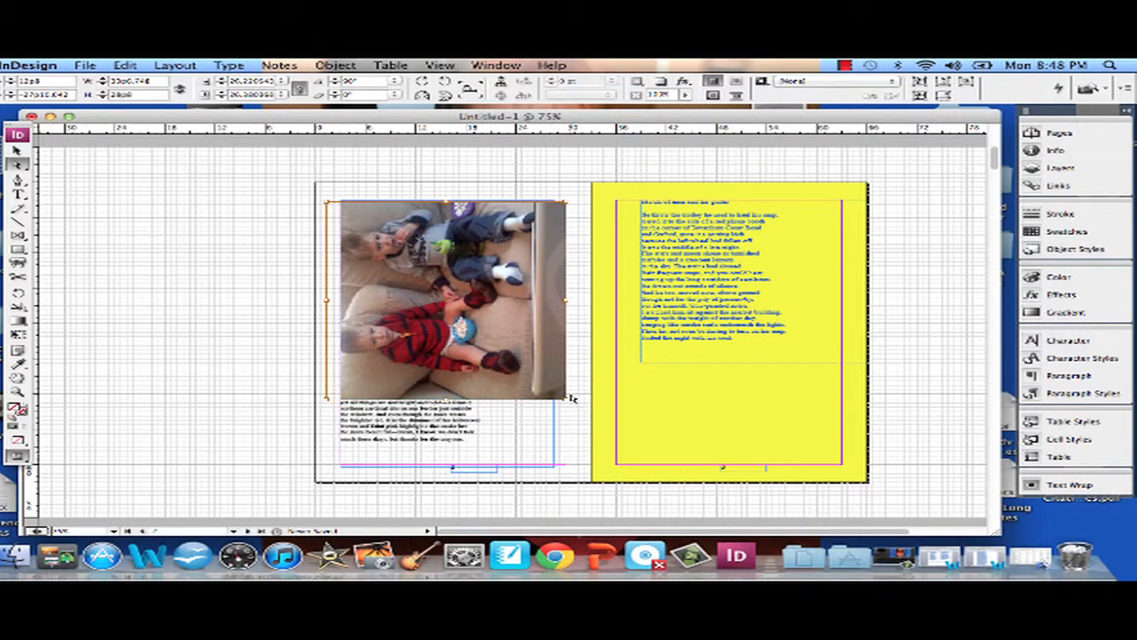
{"action": "key", "text": "Down"}
{"action": "key", "text": "Down"}
{"action": "key", "text": "Down"}
{"action": "key", "text": "Down"}
{"action": "key", "text": "Down"}
{"action": "key", "text": "Down"}
{"action": "key", "text": "Down"}
{"action": "key", "text": "Down"}
{"action": "key", "text": "Down"}
{"action": "key", "text": "Down"}
{"action": "key", "text": "Down"}
{"action": "key", "text": "Down"}
{"action": "key", "text": "Down"}
{"action": "key", "text": "Down"}
{"action": "key", "text": "Down"}
{"action": "key", "text": "Down"}
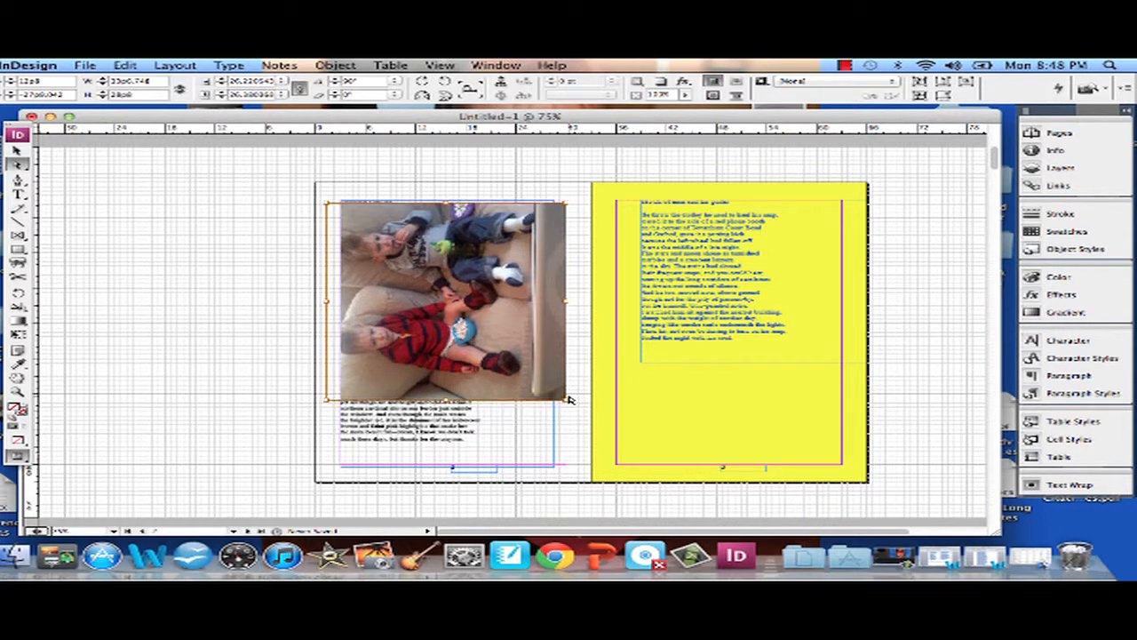
{"action": "key", "text": "Down"}
{"action": "key", "text": "Down"}
{"action": "key", "text": "Down"}
{"action": "key", "text": "Down"}
{"action": "key", "text": "Down"}
{"action": "key", "text": "Down"}
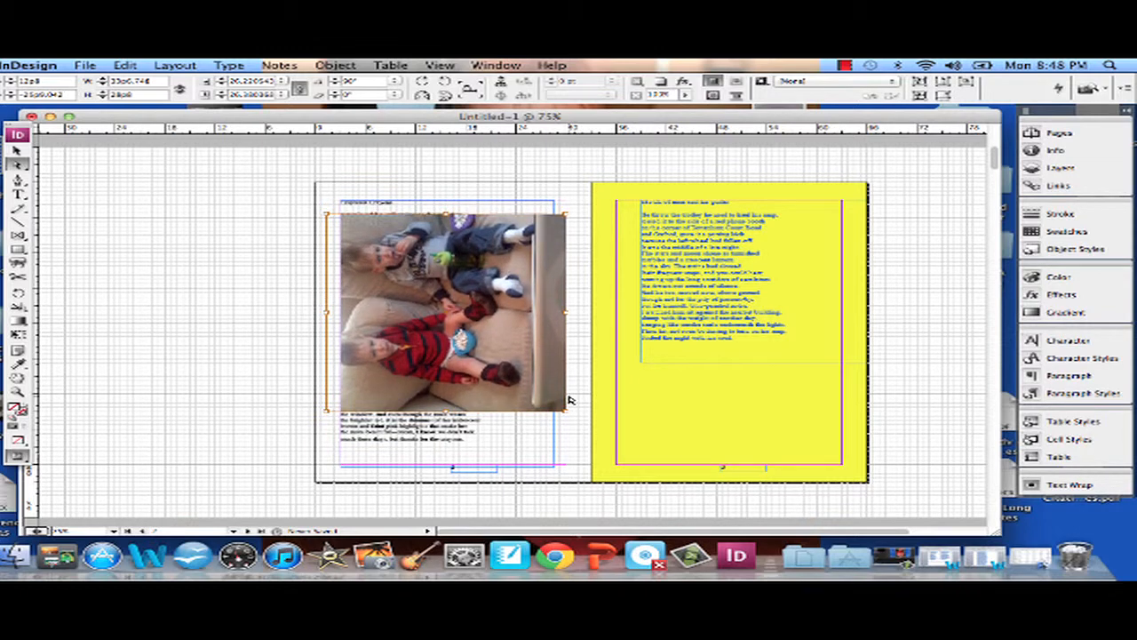
{"action": "key", "text": "Down"}
{"action": "key", "text": "Down"}
{"action": "key", "text": "Down"}
{"action": "key", "text": "Down"}
{"action": "key", "text": "Down"}
{"action": "key", "text": "Down"}
{"action": "key", "text": "Down"}
{"action": "key", "text": "Down"}
{"action": "key", "text": "Down"}
{"action": "key", "text": "Down"}
{"action": "key", "text": "Down"}
{"action": "key", "text": "Down"}
{"action": "key", "text": "Down"}
{"action": "key", "text": "Down"}
{"action": "key", "text": "Down"}
{"action": "key", "text": "Down"}
{"action": "key", "text": "Down"}
{"action": "key", "text": "Down"}
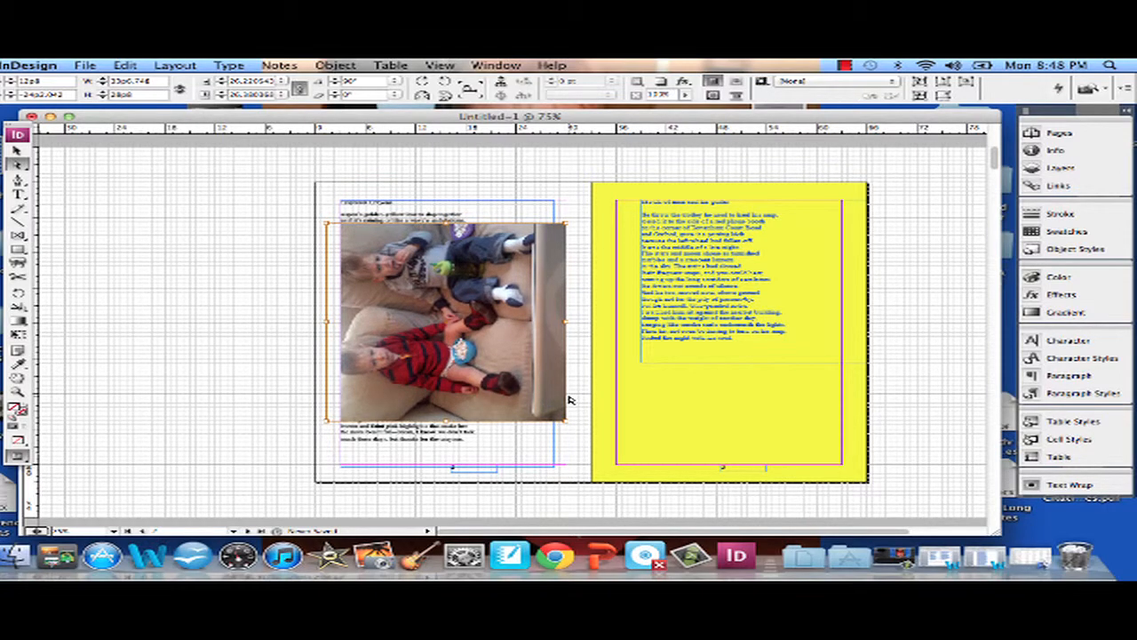
{"action": "key", "text": "super+equal"}
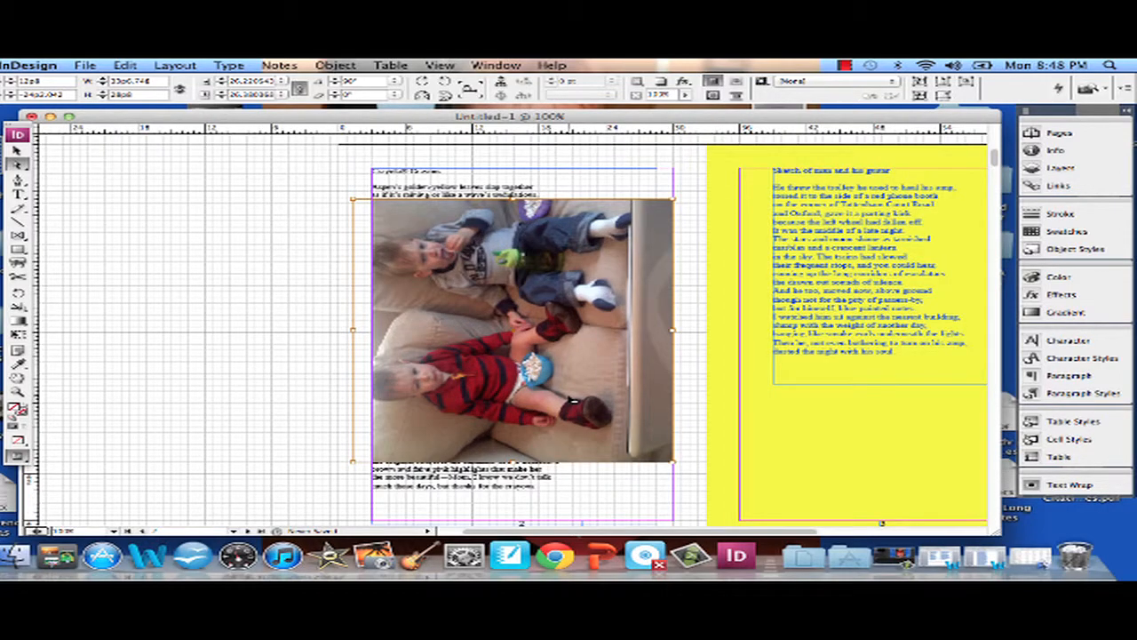
{"action": "key", "text": "super+equal"}
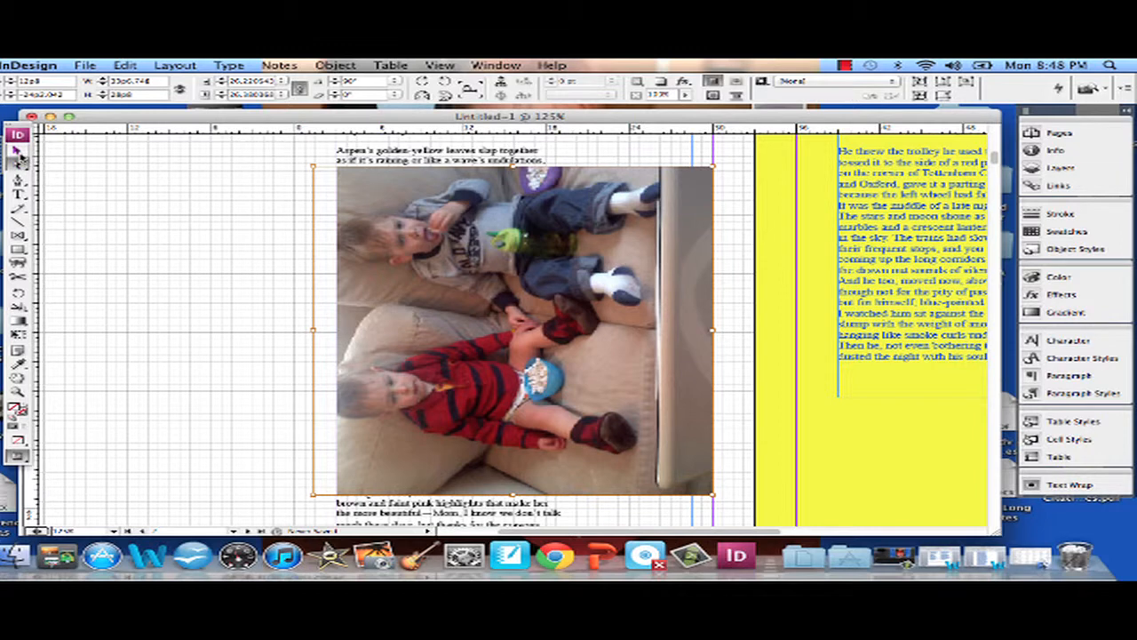
Step: Extend the inner edge of the photo frame outward to the page margin with the Selection tool, making it about 28p5 across
{"action": "left_click", "coordinate": [19, 154]}
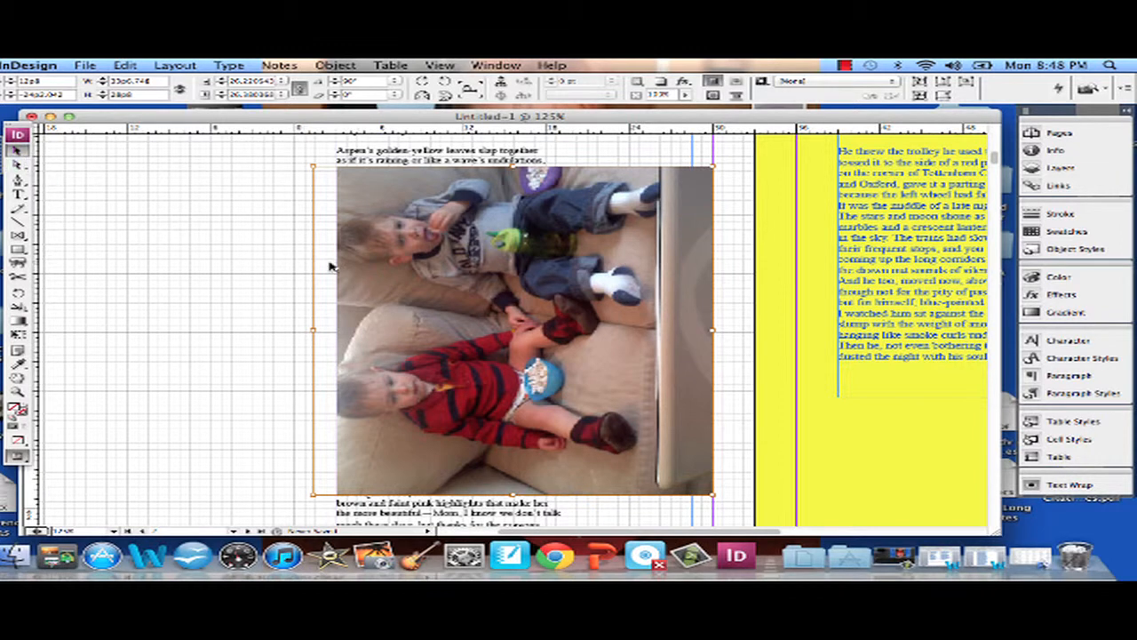
{"action": "left_click", "coordinate": [363, 296]}
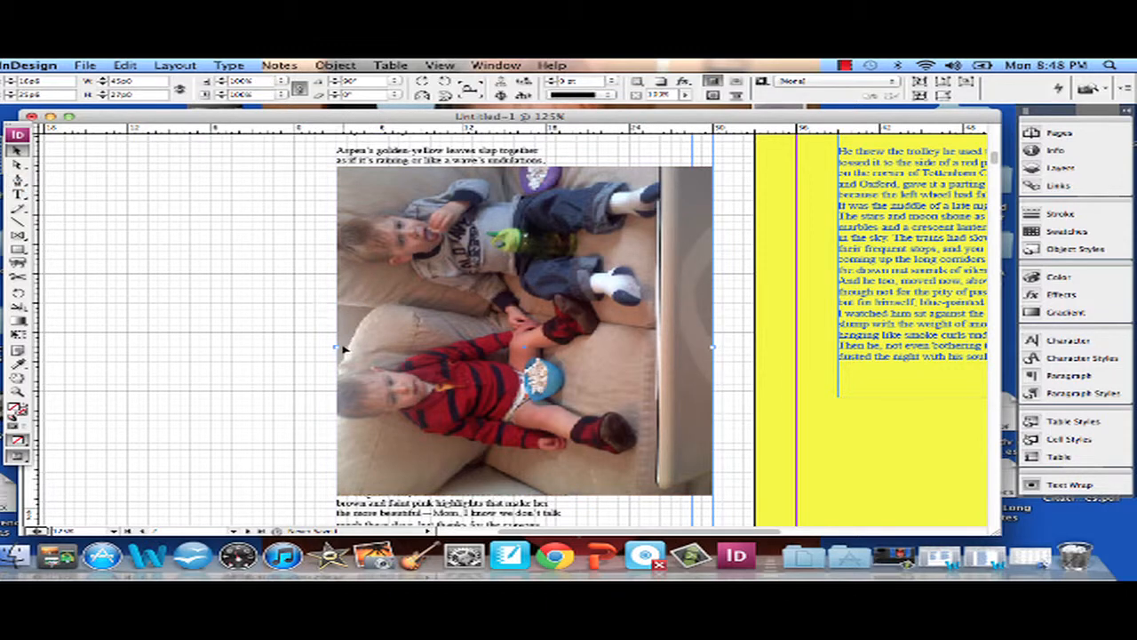
{"action": "left_click_drag", "start_coordinate": [338, 348], "coordinate": [317, 347]}
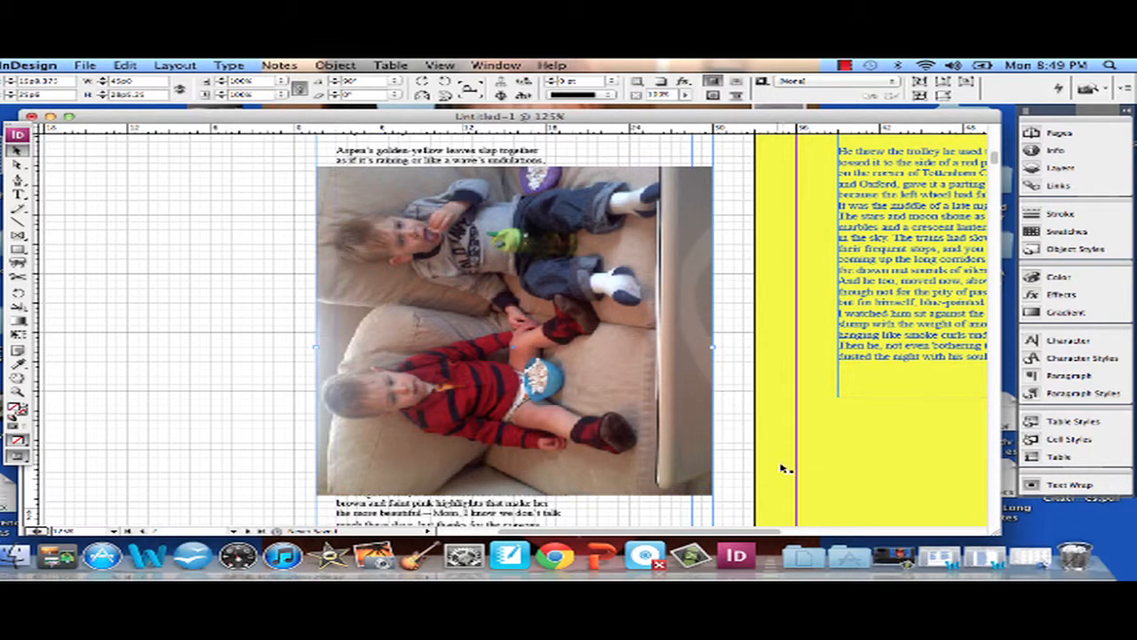
{"action": "scroll", "coordinate": [718, 451], "scroll_direction": "down", "scroll_amount": 3}
{"action": "scroll", "coordinate": [720, 451], "scroll_direction": "up", "scroll_amount": 3}
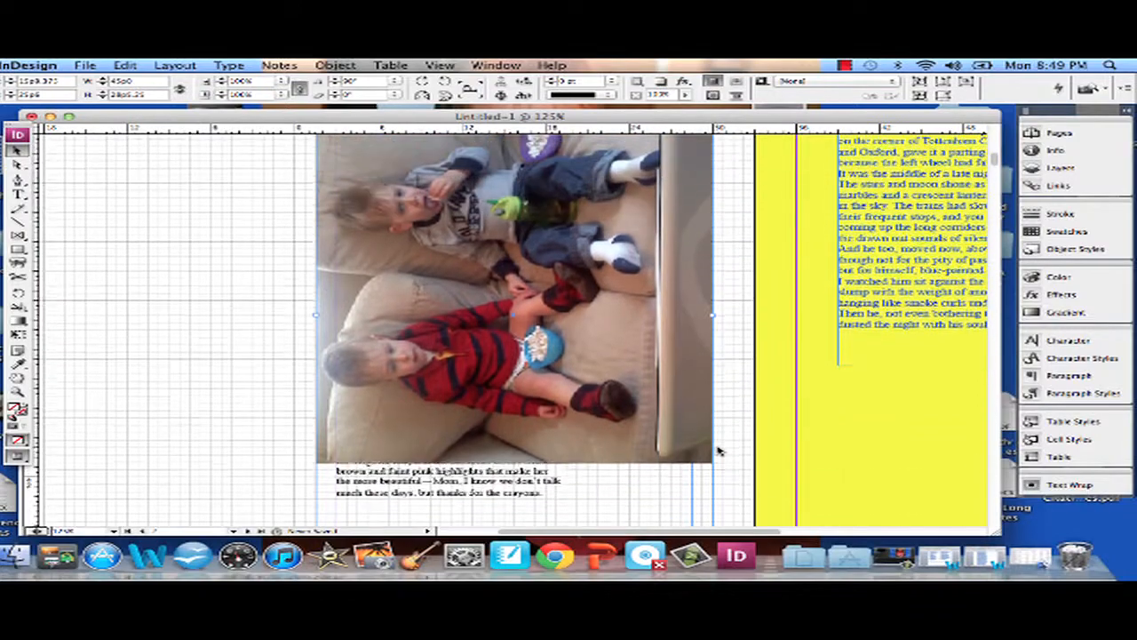
{"action": "scroll", "coordinate": [720, 451], "scroll_direction": "up", "scroll_amount": 1}
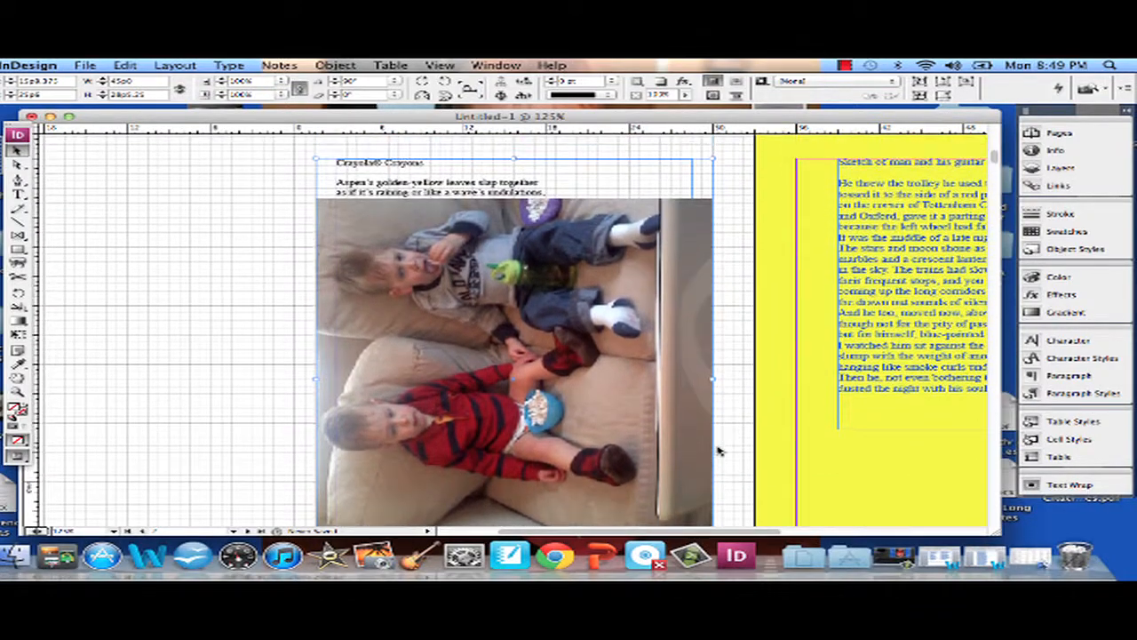
{"action": "scroll", "coordinate": [720, 452], "scroll_direction": "down", "scroll_amount": 2}
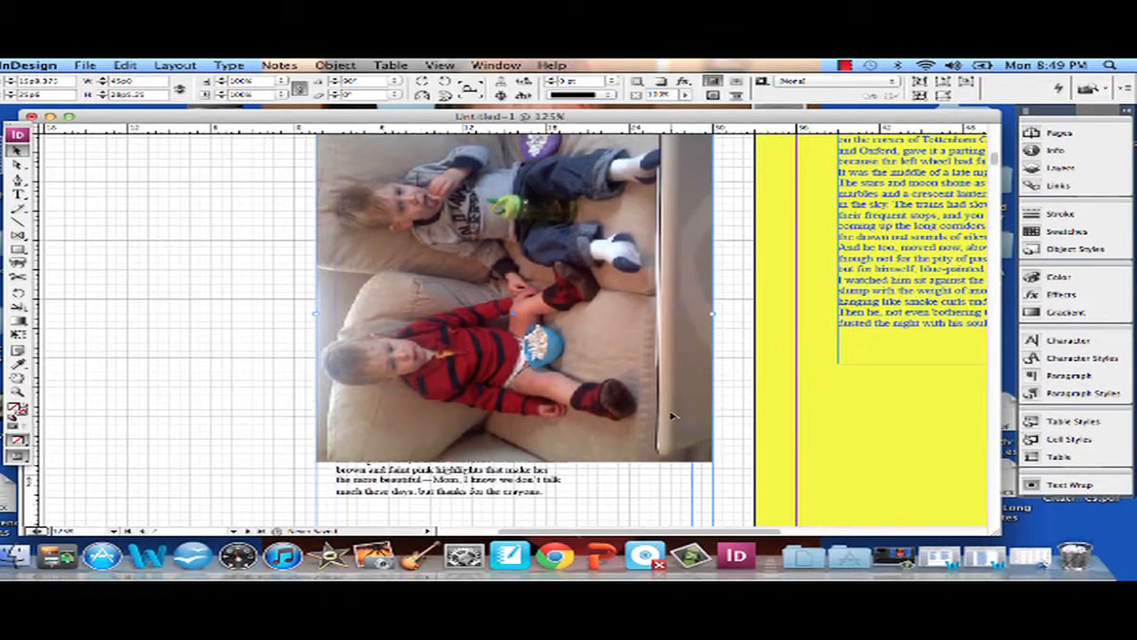
{"action": "right_click", "coordinate": [675, 352]}
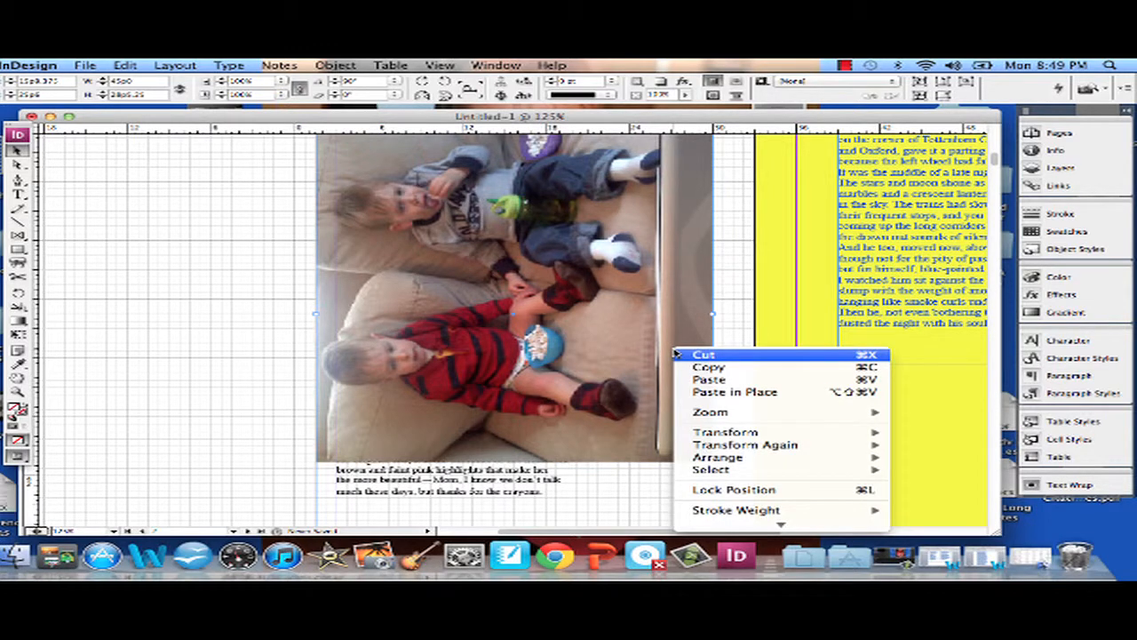
{"action": "mouse_move", "coordinate": [760, 459]}
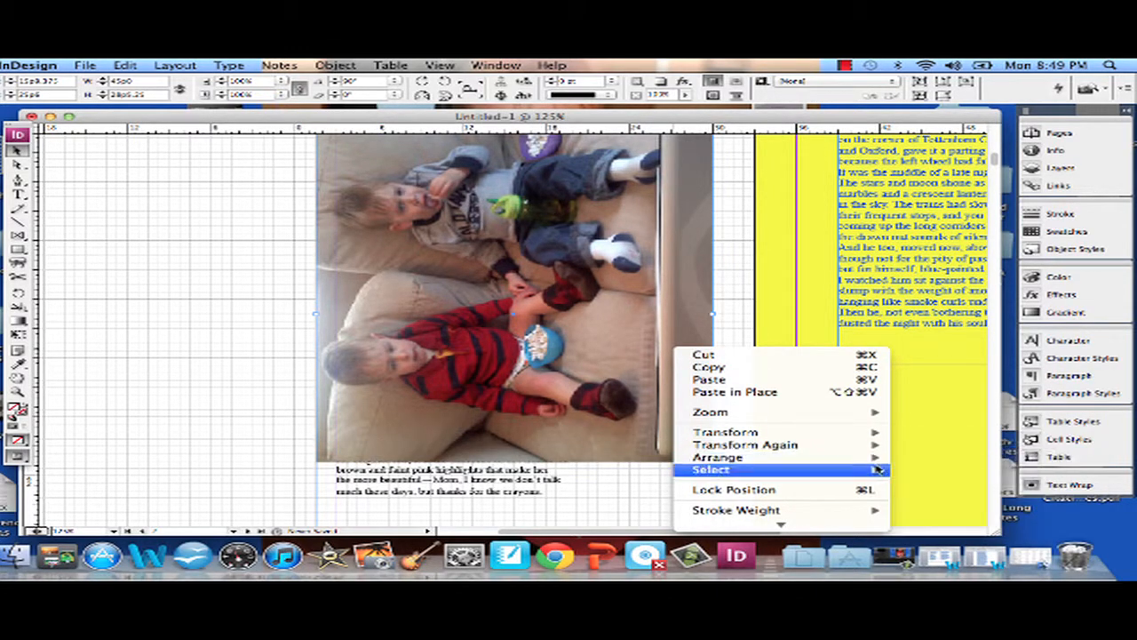
{"action": "left_click", "coordinate": [924, 460]}
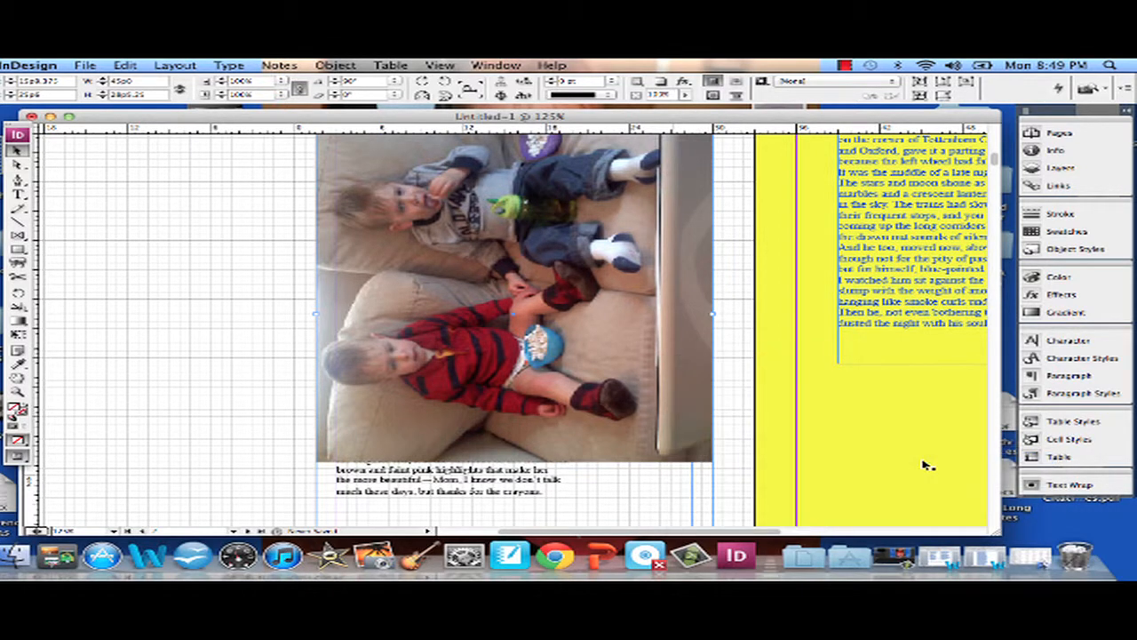
Step: Send the photo frame to the back, behind the poem text
{"action": "right_click", "coordinate": [671, 397]}
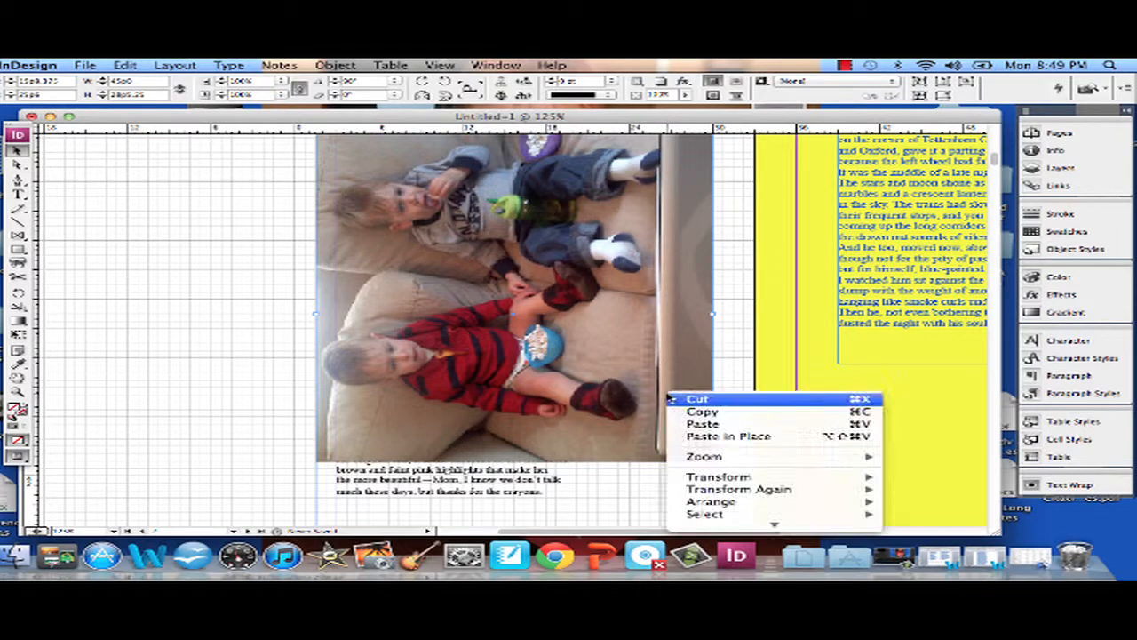
{"action": "mouse_move", "coordinate": [728, 502]}
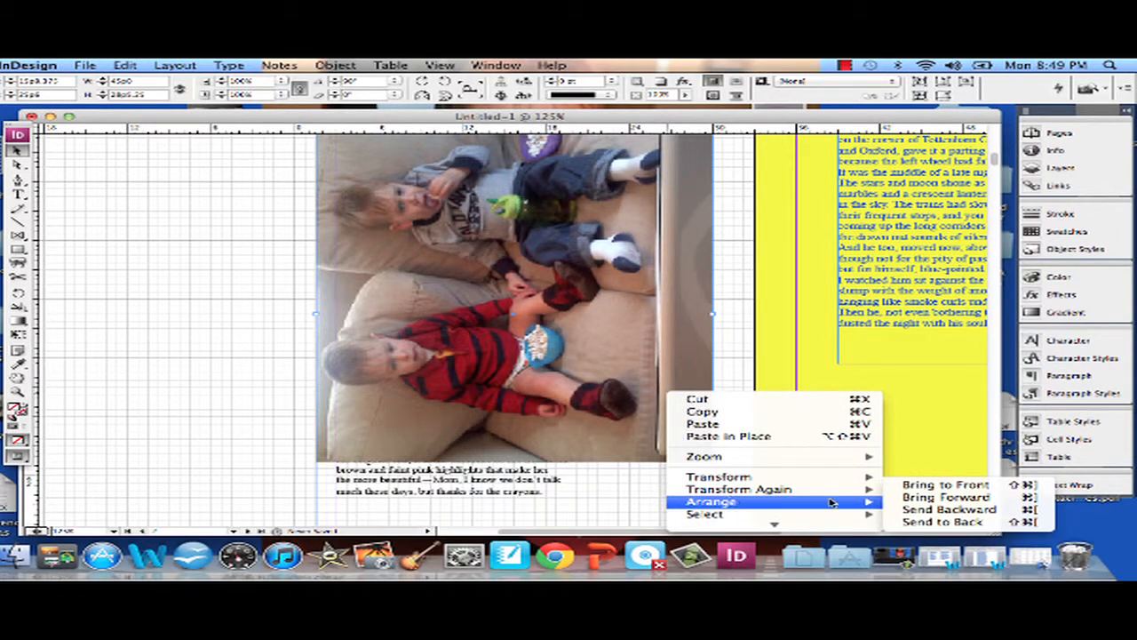
{"action": "left_click", "coordinate": [922, 522]}
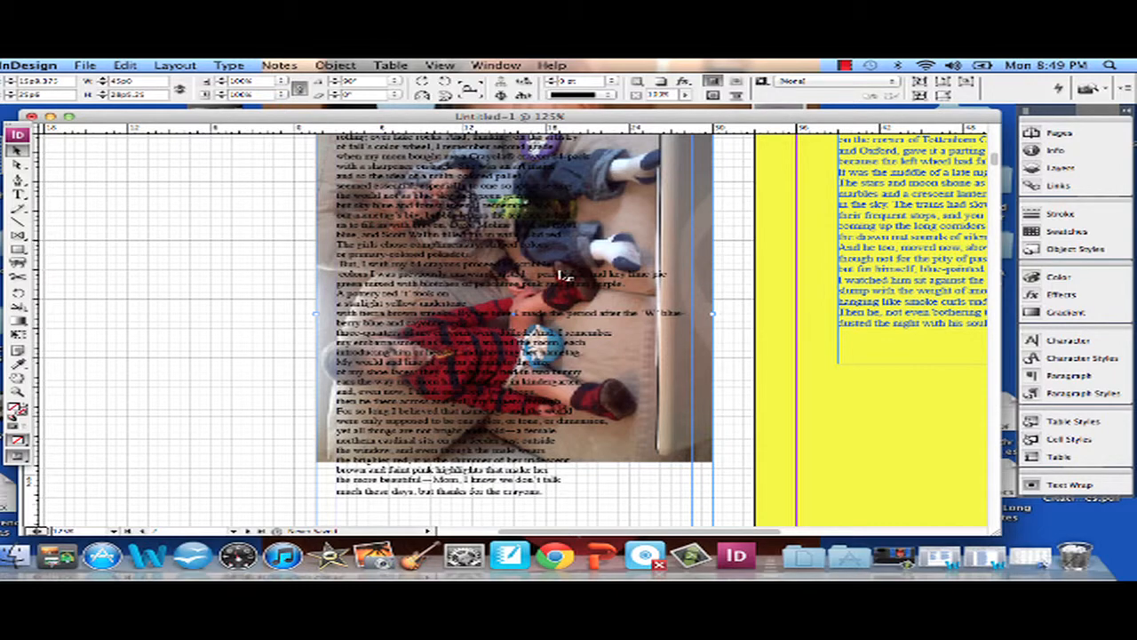
{"action": "scroll", "coordinate": [638, 296], "scroll_direction": "up", "scroll_amount": 2}
{"action": "scroll", "coordinate": [638, 296], "scroll_direction": "down", "scroll_amount": 2}
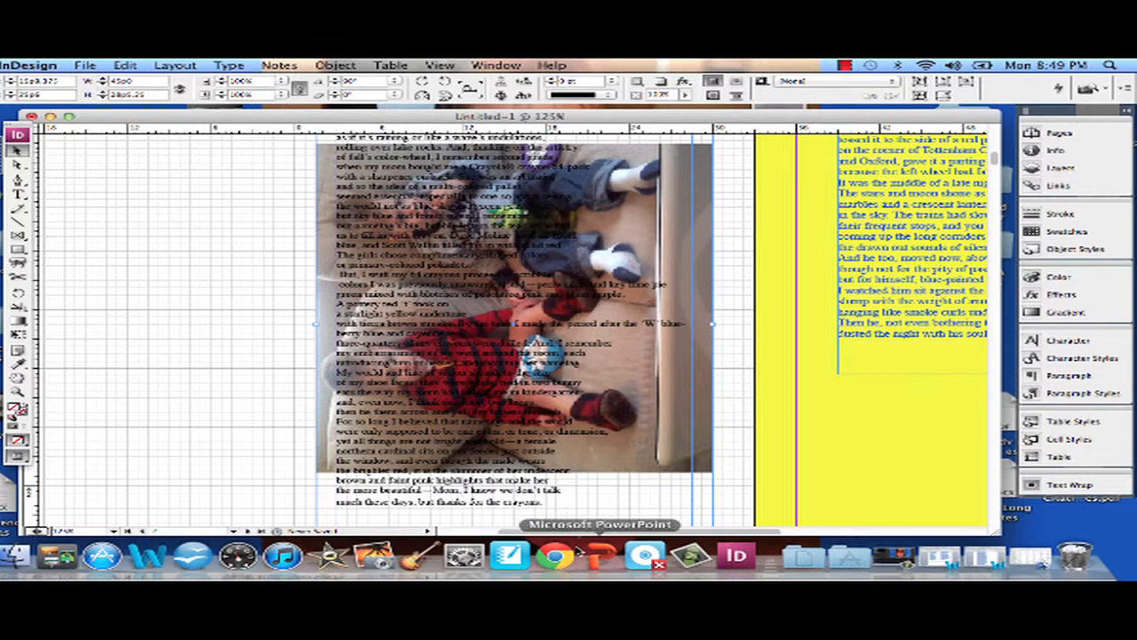
Step: Select the whole Crayola Crayons poem including its title and set the text colour to dark navy, RGB 0, 27, 62
{"action": "scroll", "coordinate": [604, 514], "scroll_direction": "up", "scroll_amount": 3}
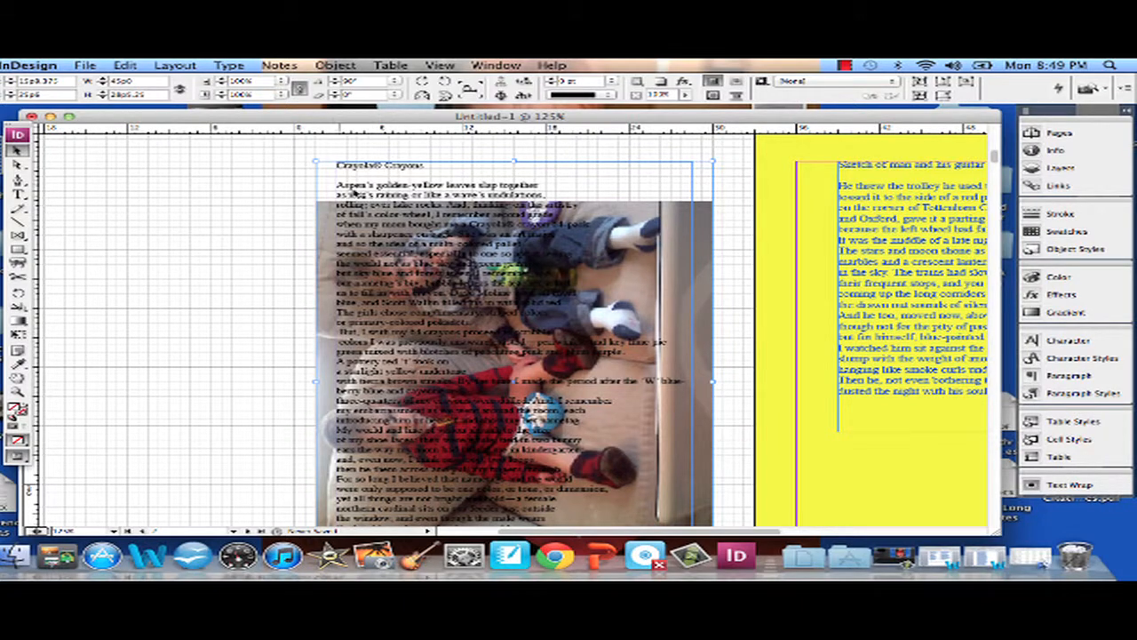
{"action": "scroll", "coordinate": [552, 407], "scroll_direction": "down", "scroll_amount": 4}
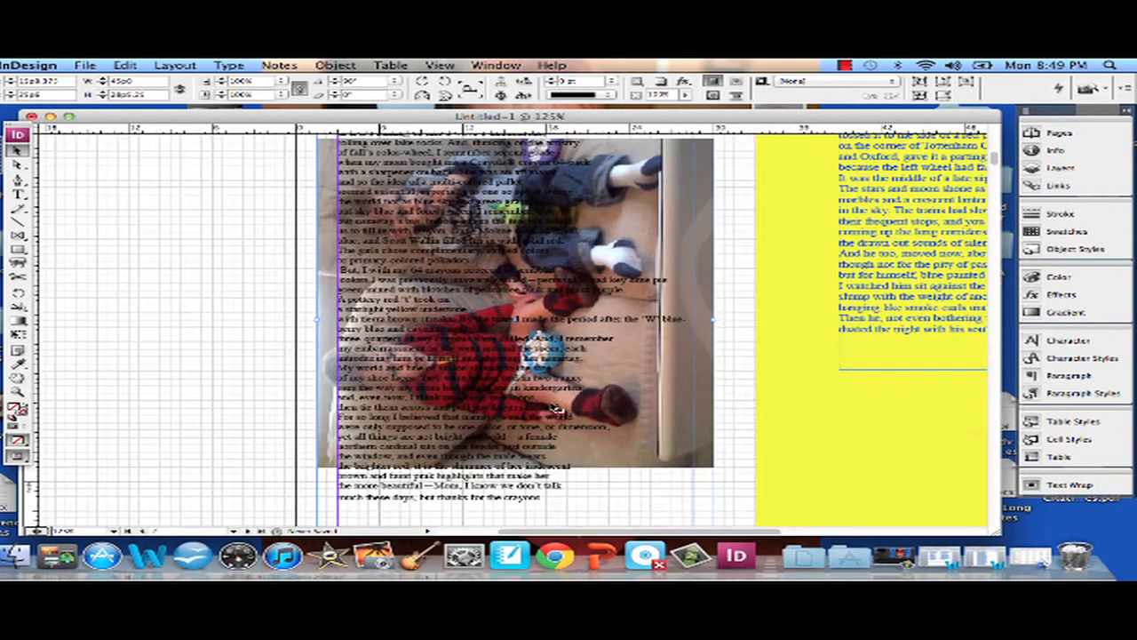
{"action": "double_click", "coordinate": [558, 487]}
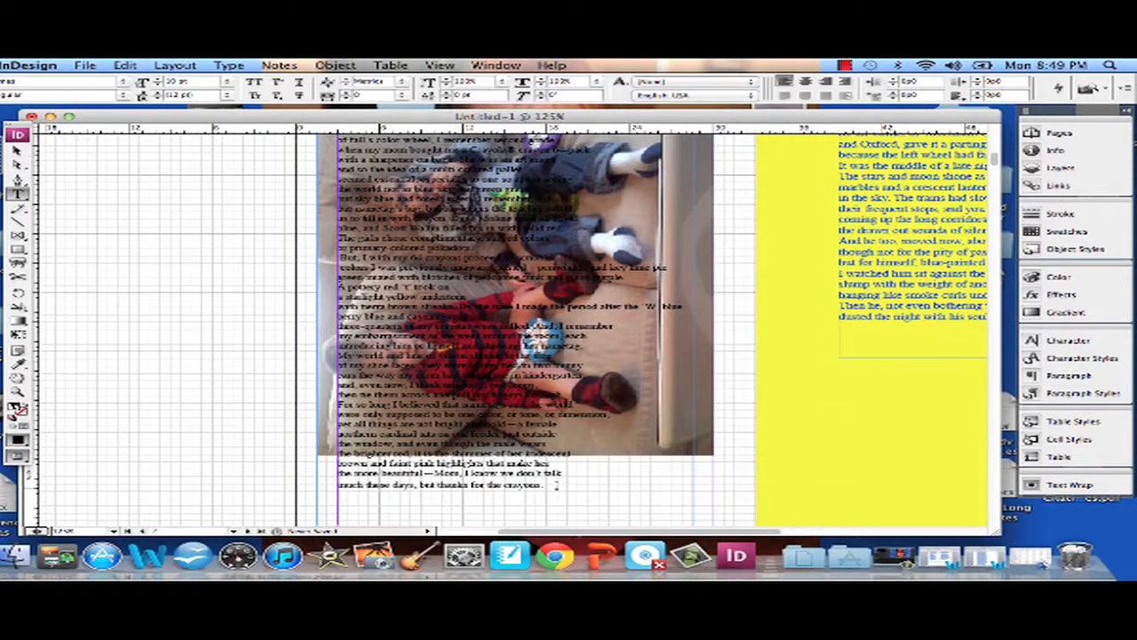
{"action": "left_click_drag", "start_coordinate": [551, 485], "coordinate": [339, 251]}
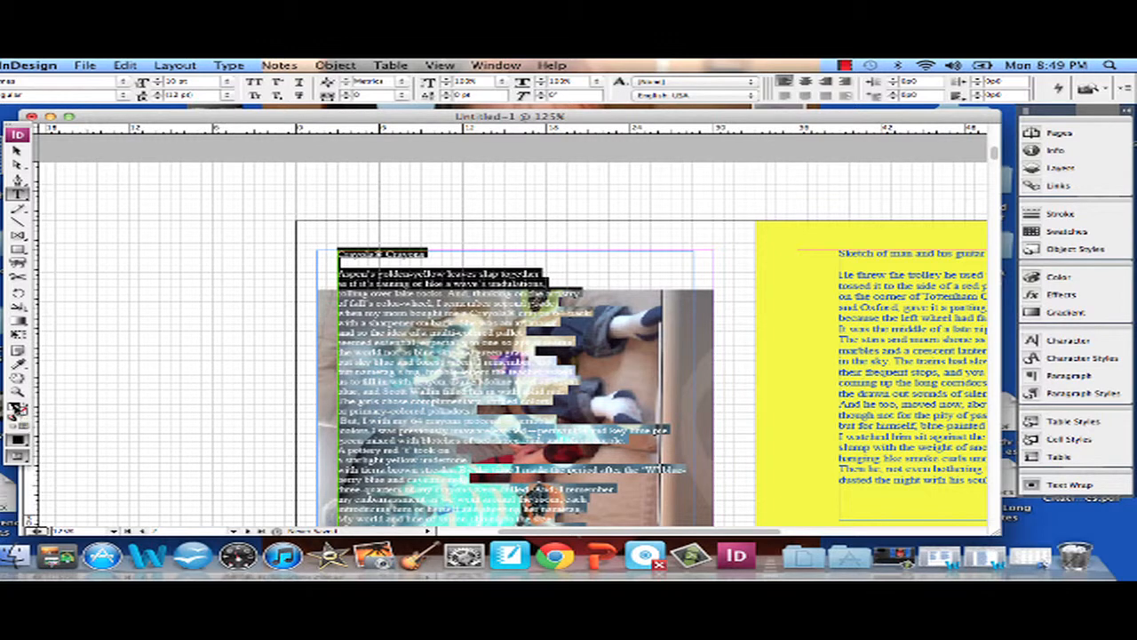
{"action": "double_click", "coordinate": [17, 411]}
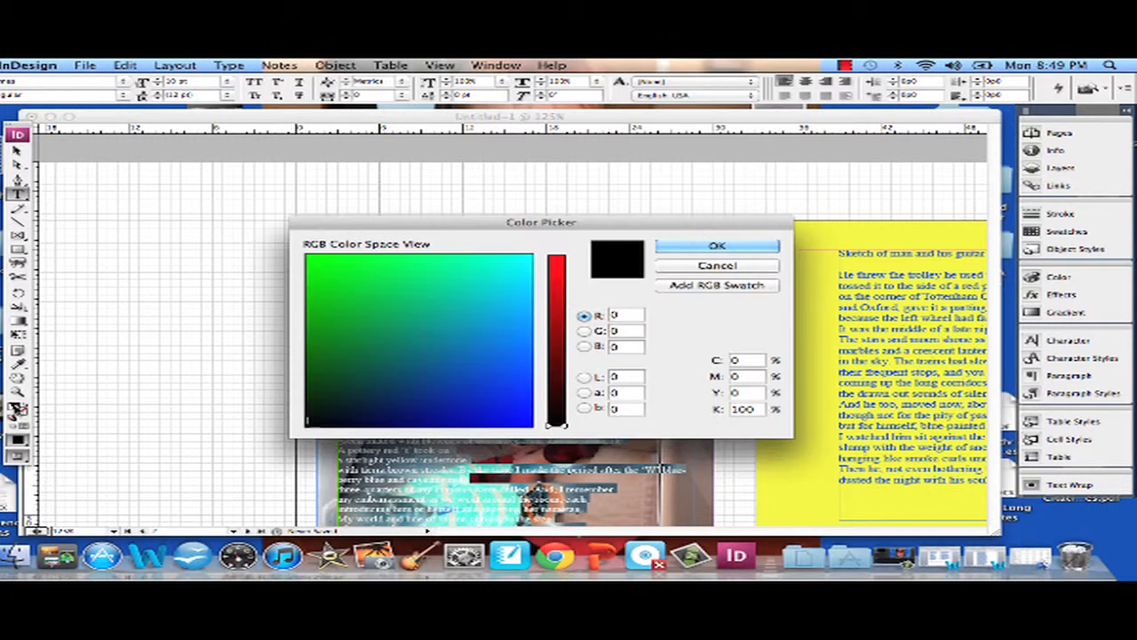
{"action": "left_click", "coordinate": [310, 425]}
{"action": "left_click_drag", "start_coordinate": [310, 425], "coordinate": [358, 409]}
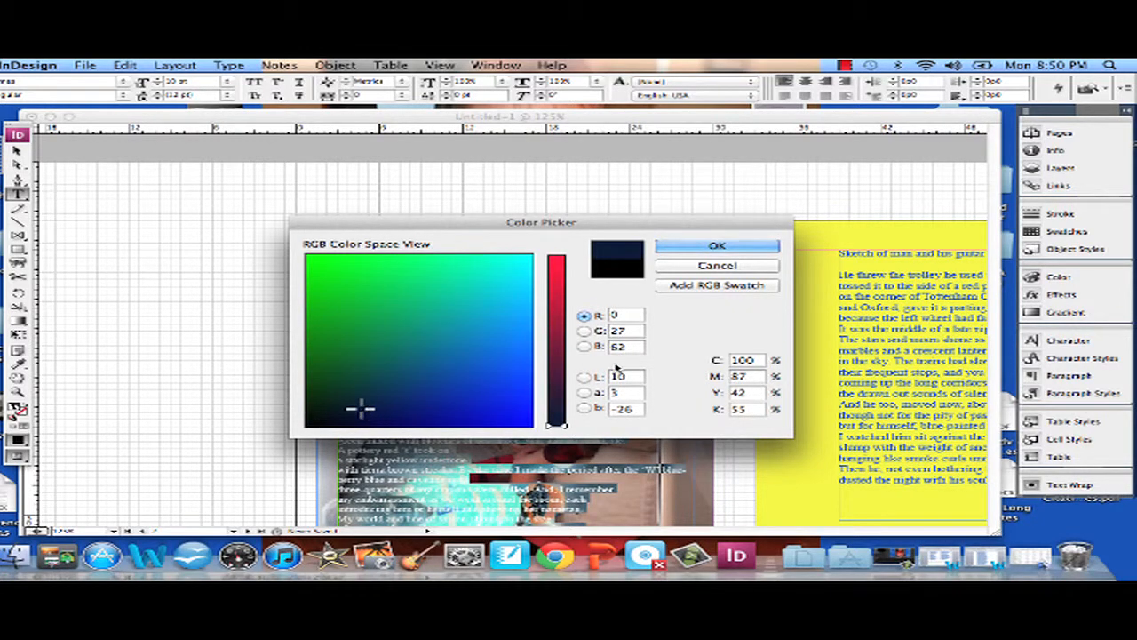
{"action": "left_click", "coordinate": [676, 249]}
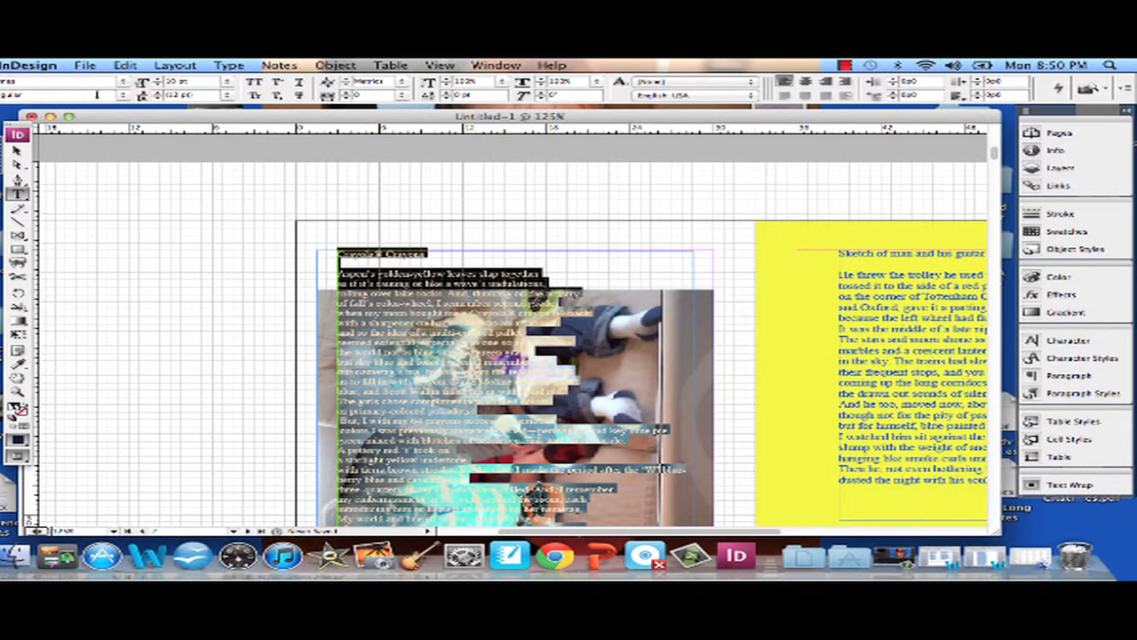
Step: Set the selected poem text to the Bold font style and deselect it
{"action": "left_click", "coordinate": [97, 95]}
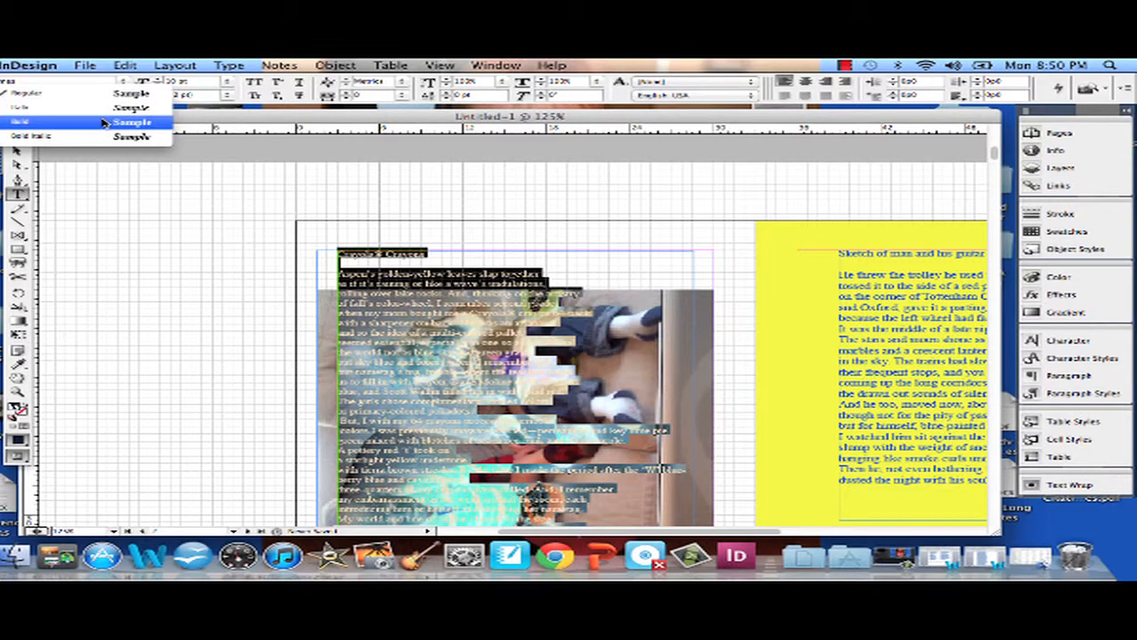
{"action": "left_click", "coordinate": [105, 122]}
{"action": "left_click", "coordinate": [242, 254]}
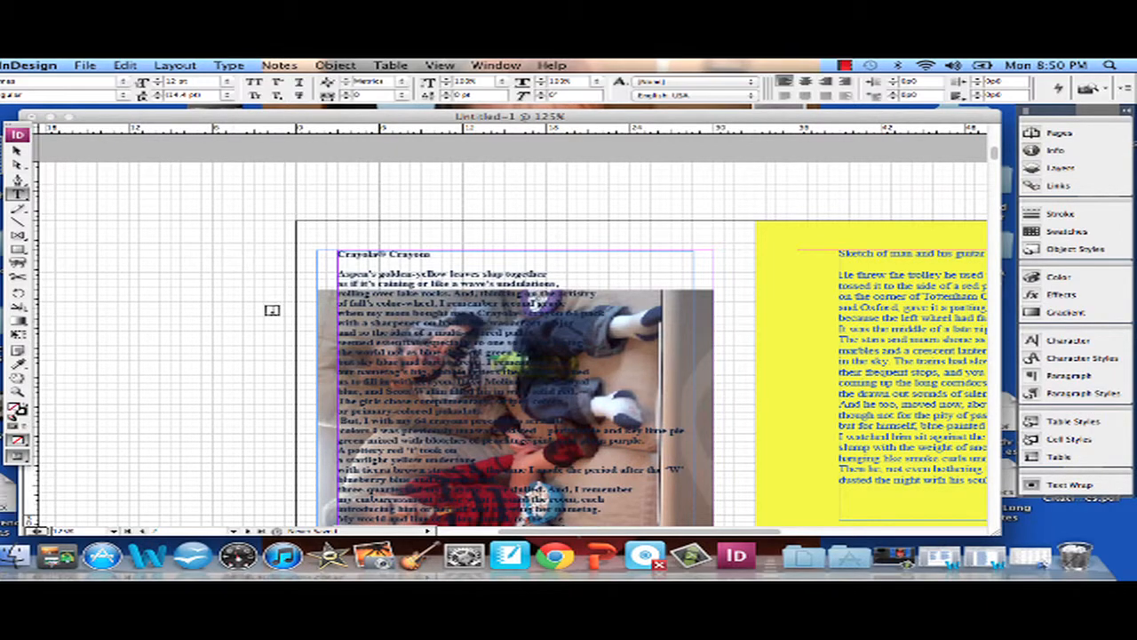
{"action": "scroll", "coordinate": [272, 310], "scroll_direction": "down", "scroll_amount": 5}
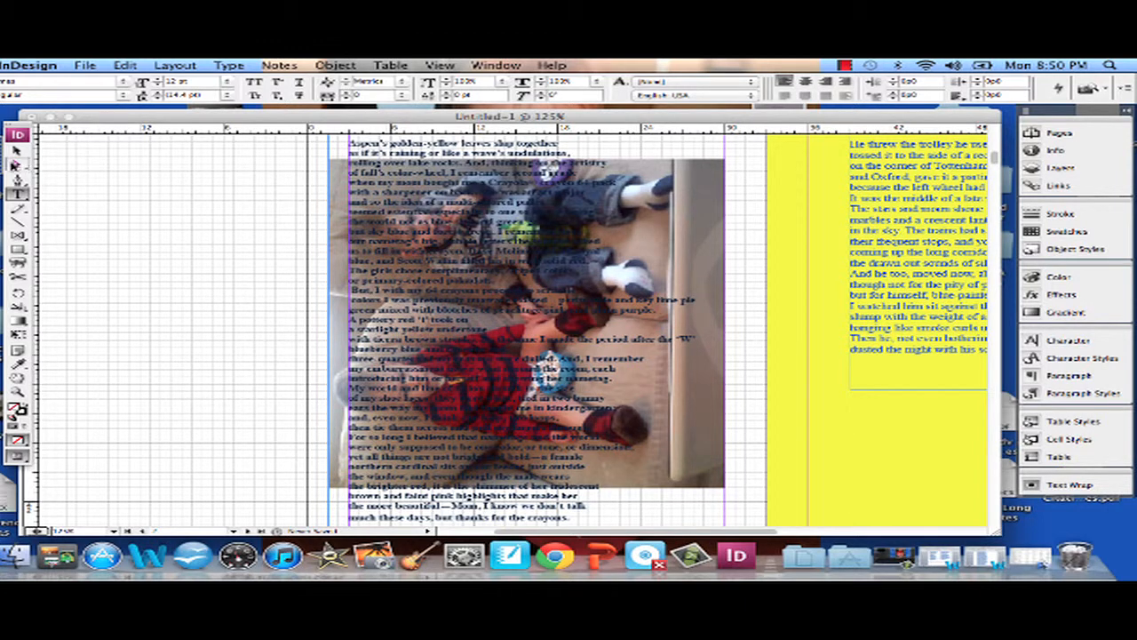
Step: Select the photo frame behind the poem and set its opacity to 70% in the Transparency effects
{"action": "left_click", "coordinate": [18, 151]}
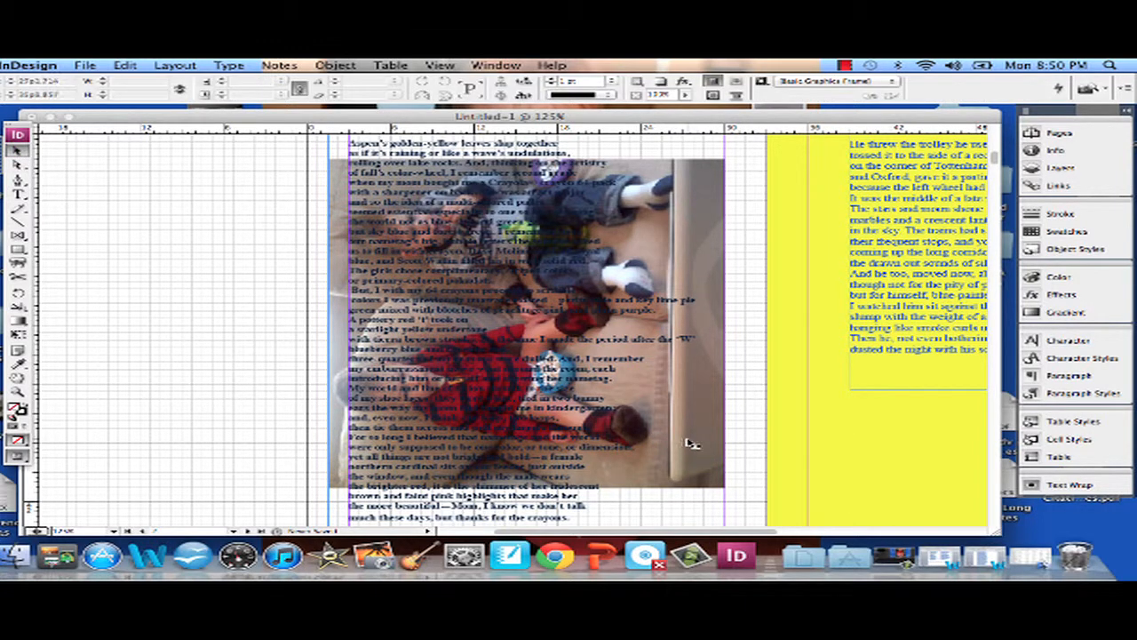
{"action": "left_click", "coordinate": [721, 447]}
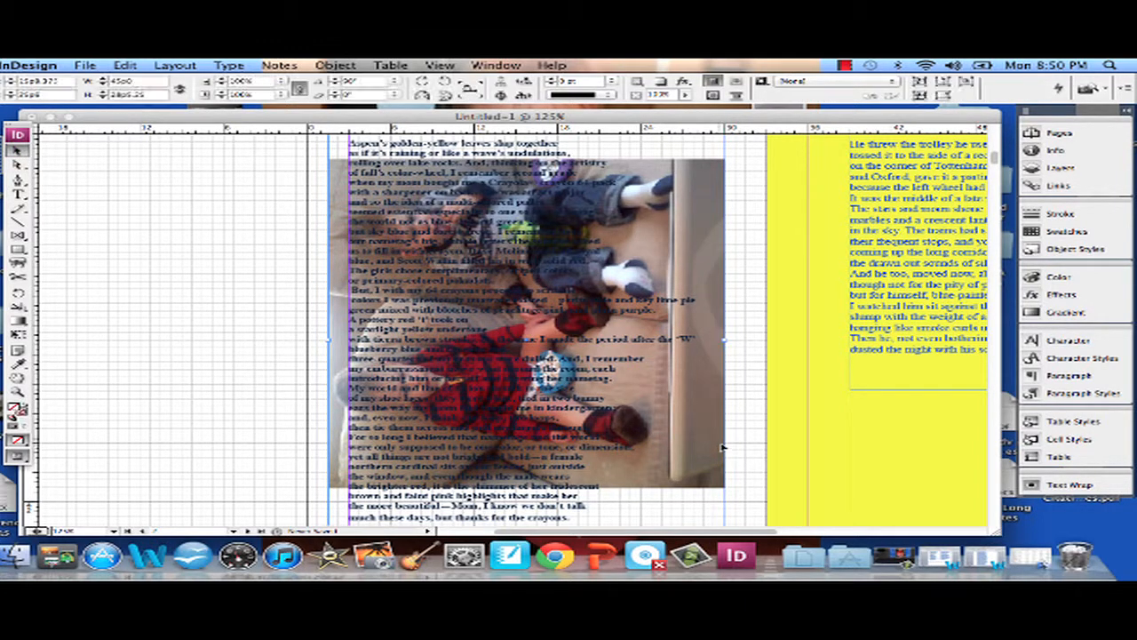
{"action": "right_click", "coordinate": [716, 408]}
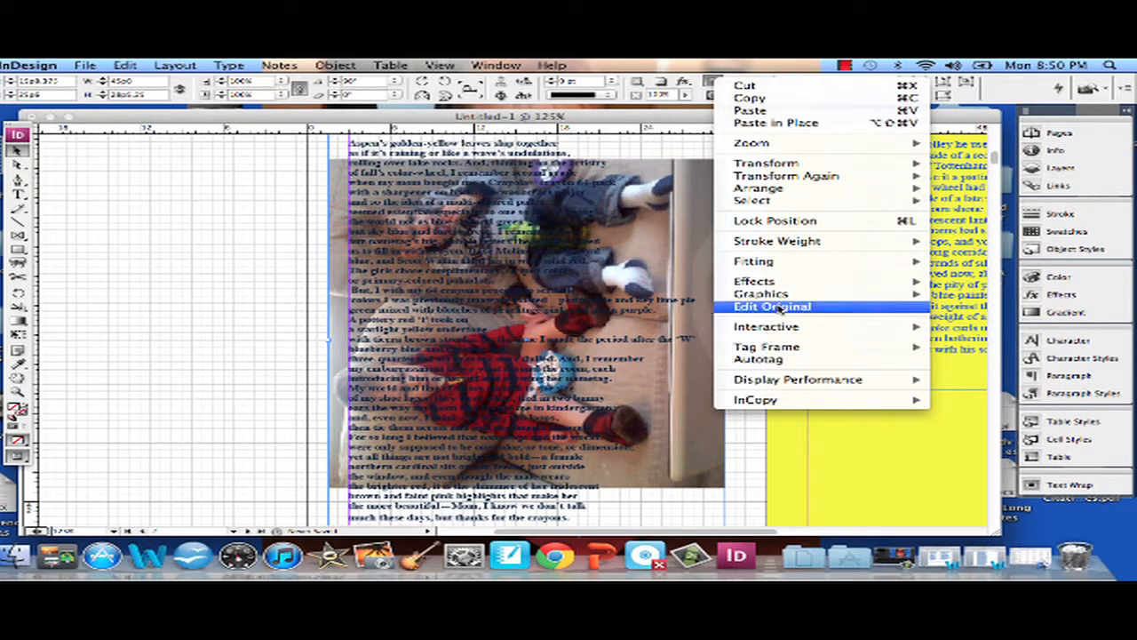
{"action": "mouse_move", "coordinate": [780, 293]}
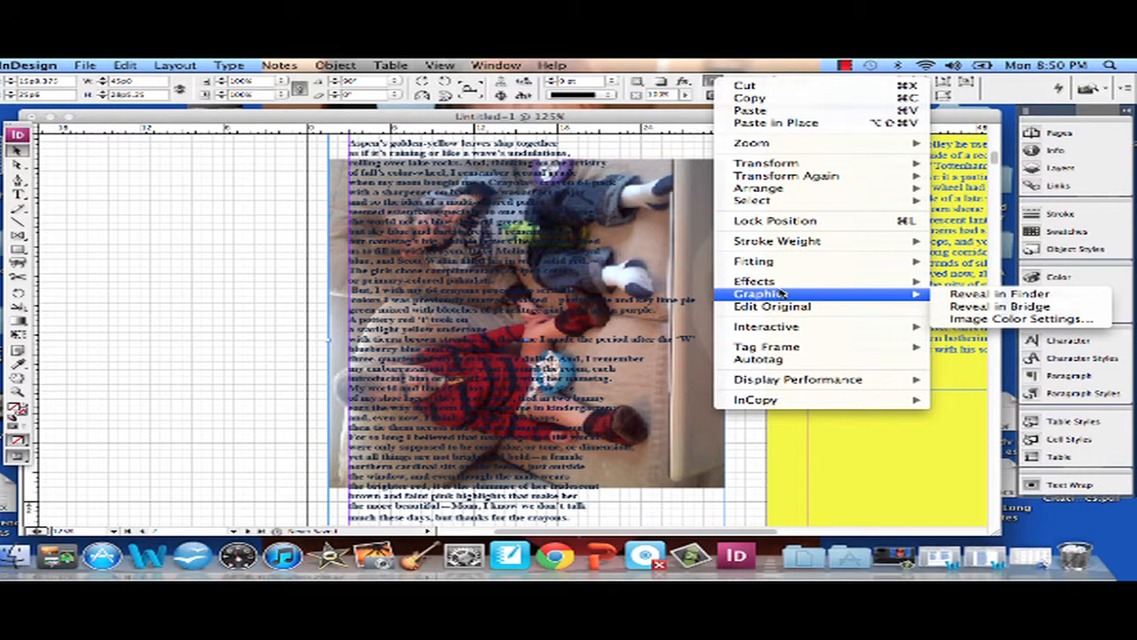
{"action": "left_click", "coordinate": [946, 281]}
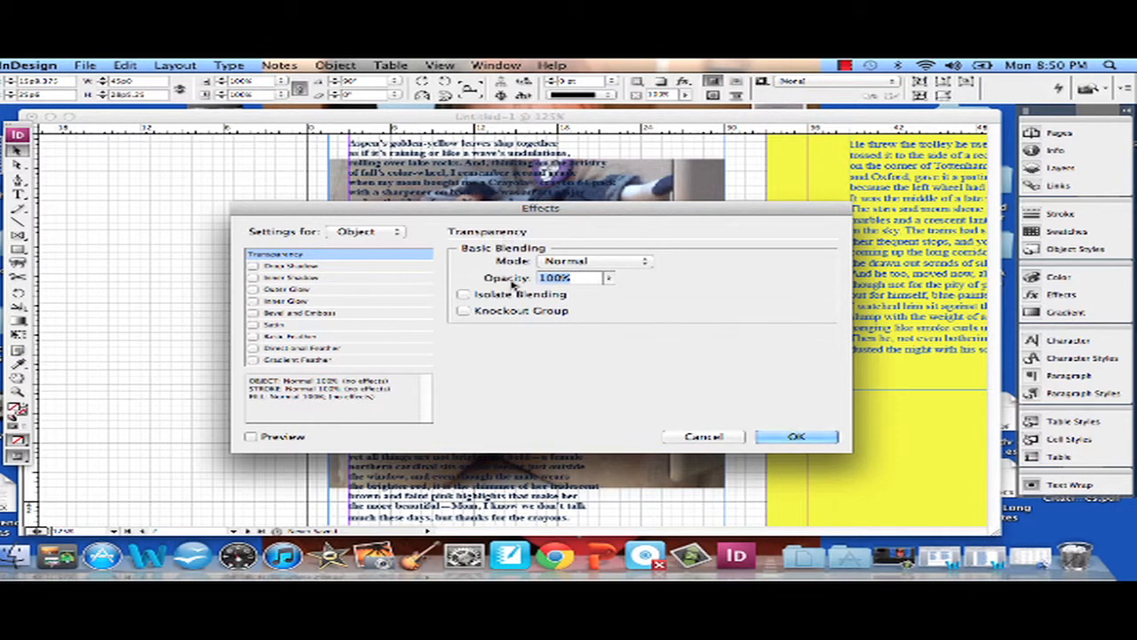
{"action": "left_click", "coordinate": [608, 279]}
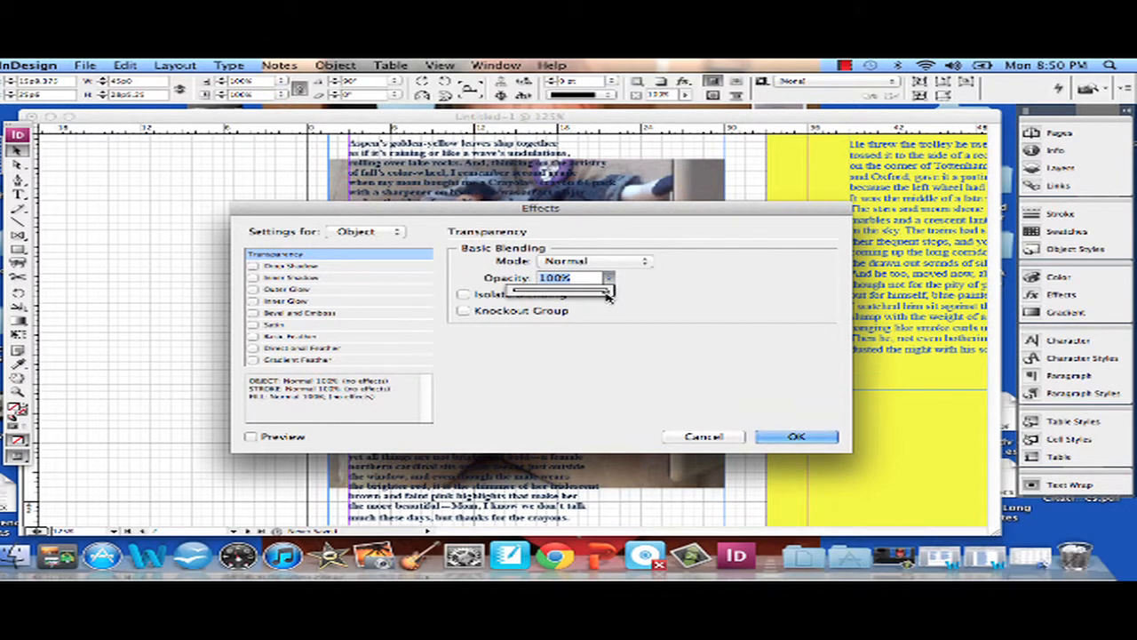
{"action": "left_click_drag", "start_coordinate": [609, 293], "coordinate": [582, 298]}
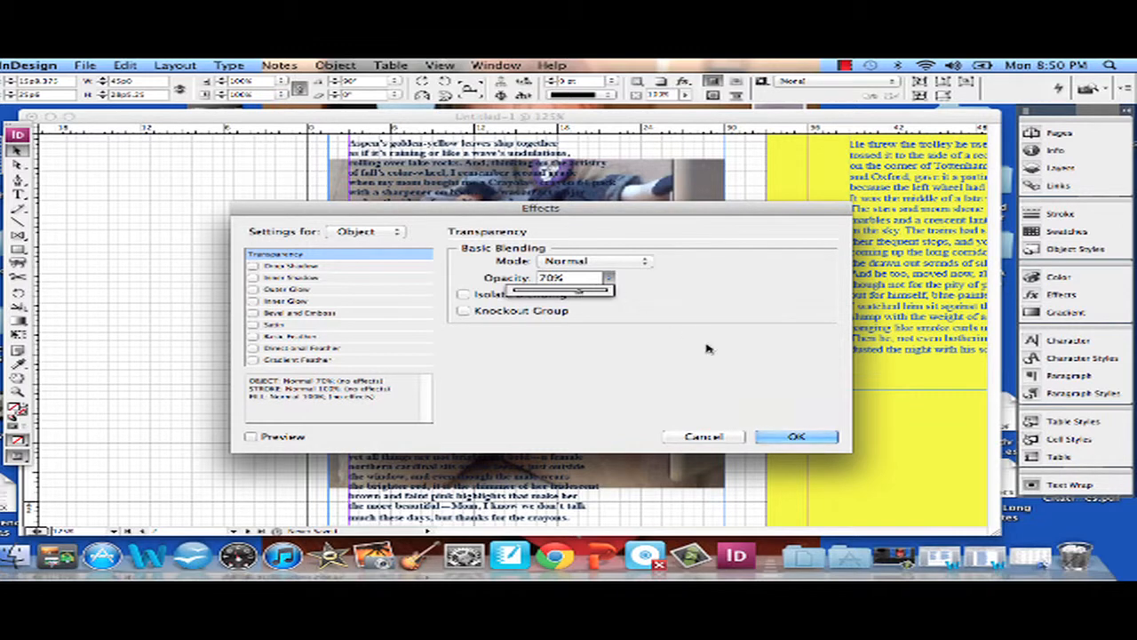
{"action": "left_click", "coordinate": [794, 437]}
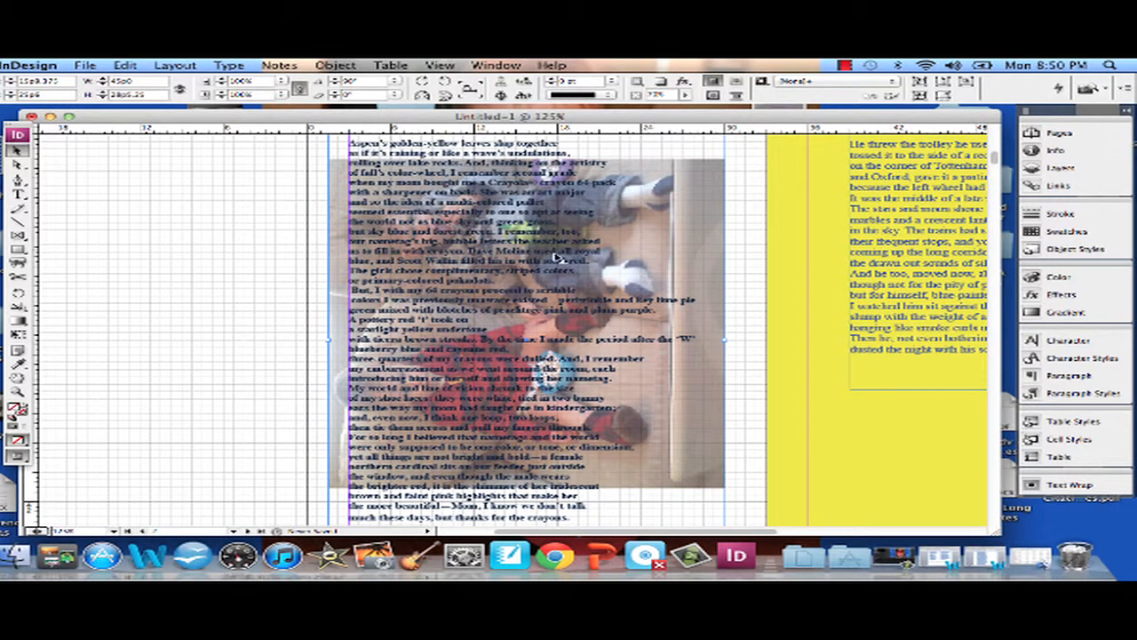
{"action": "scroll", "coordinate": [690, 414], "scroll_direction": "down", "scroll_amount": 5}
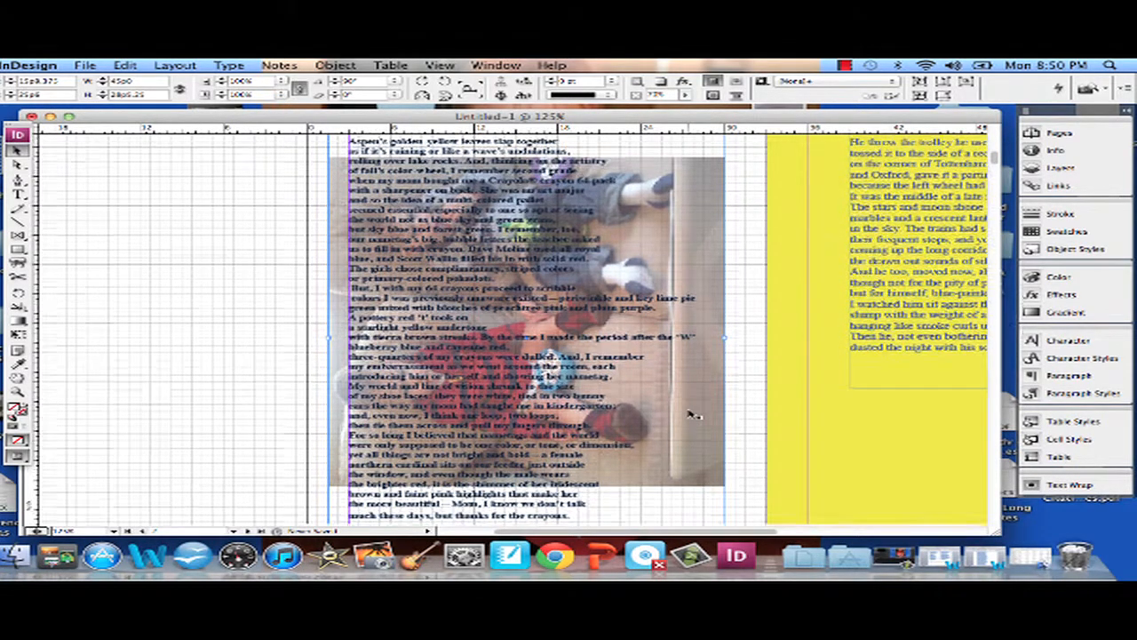
{"action": "scroll", "coordinate": [690, 414], "scroll_direction": "up", "scroll_amount": 2}
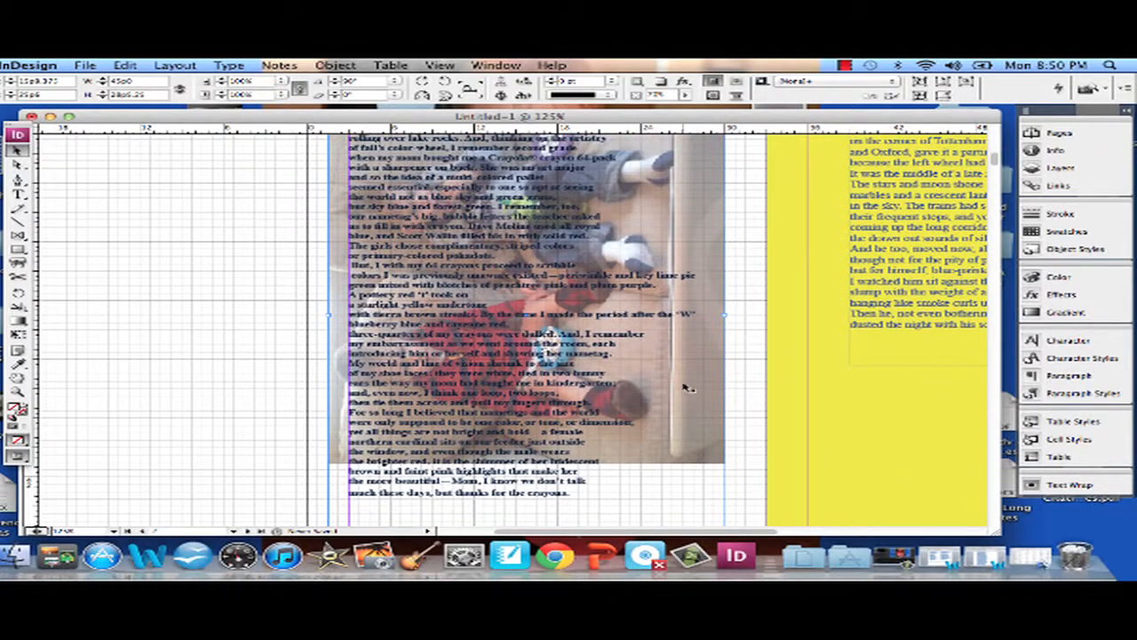
Step: Try moving the poem's text frame up and toward the facing page, and undo the move
{"action": "left_click_drag", "start_coordinate": [685, 381], "coordinate": [791, 314]}
{"action": "scroll", "coordinate": [737, 361], "scroll_direction": "up", "scroll_amount": 1}
{"action": "scroll", "coordinate": [737, 362], "scroll_direction": "right", "scroll_amount": 1}
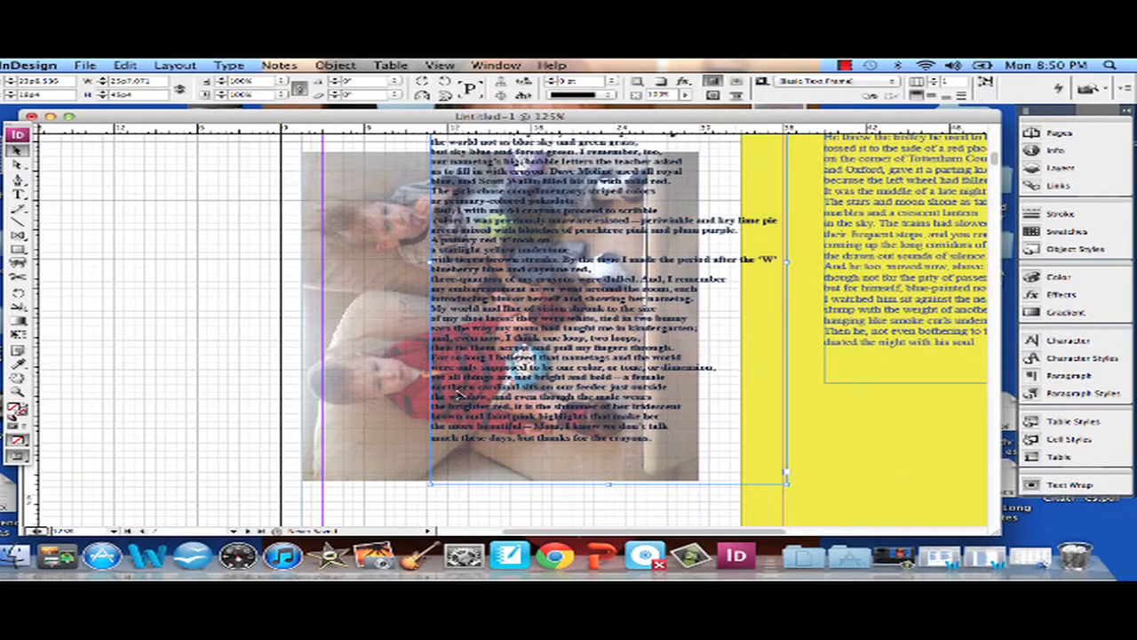
{"action": "key", "text": "super+z"}
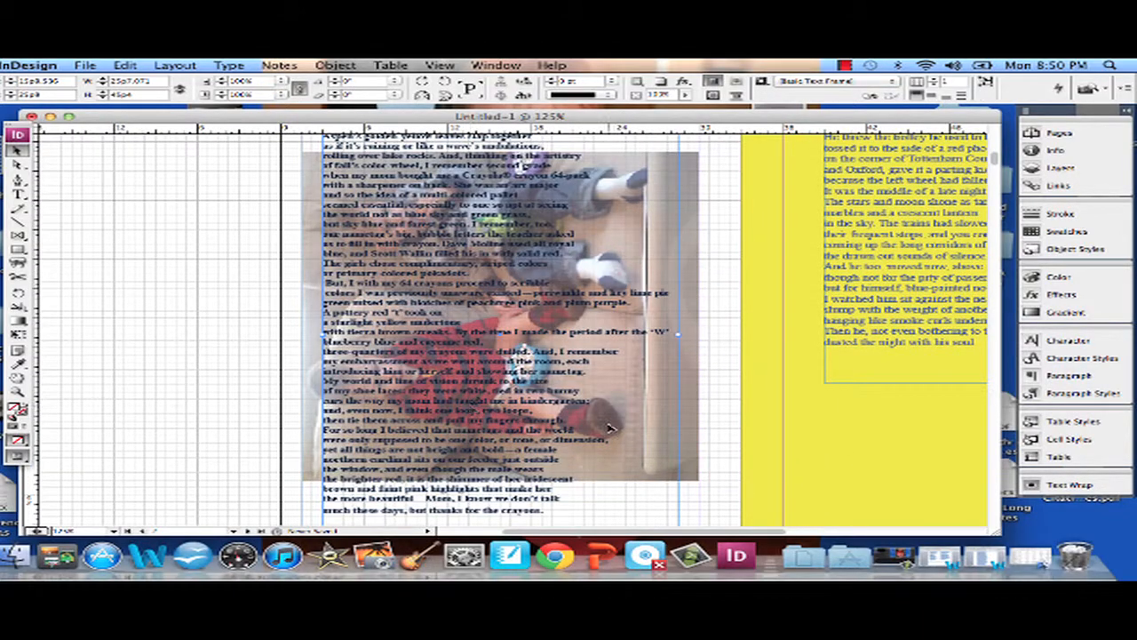
Step: Select the photo behind the Crayola Crayons poem and fine-tune its opacity in the Transparency effects
{"action": "left_click", "coordinate": [690, 428]}
{"action": "right_click", "coordinate": [690, 429]}
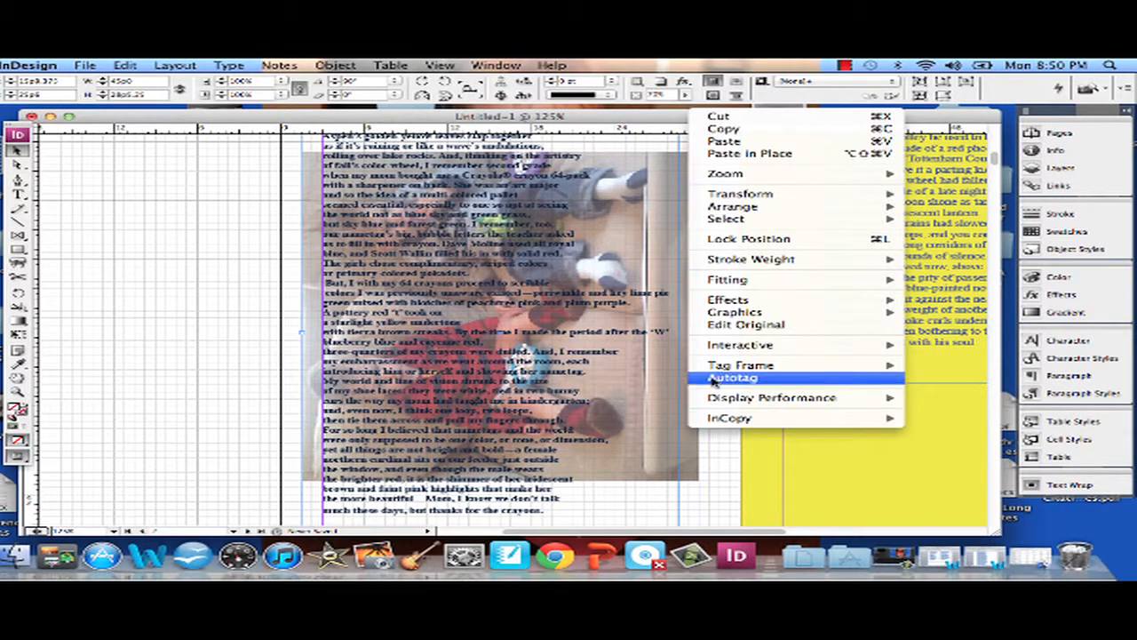
{"action": "mouse_move", "coordinate": [729, 303]}
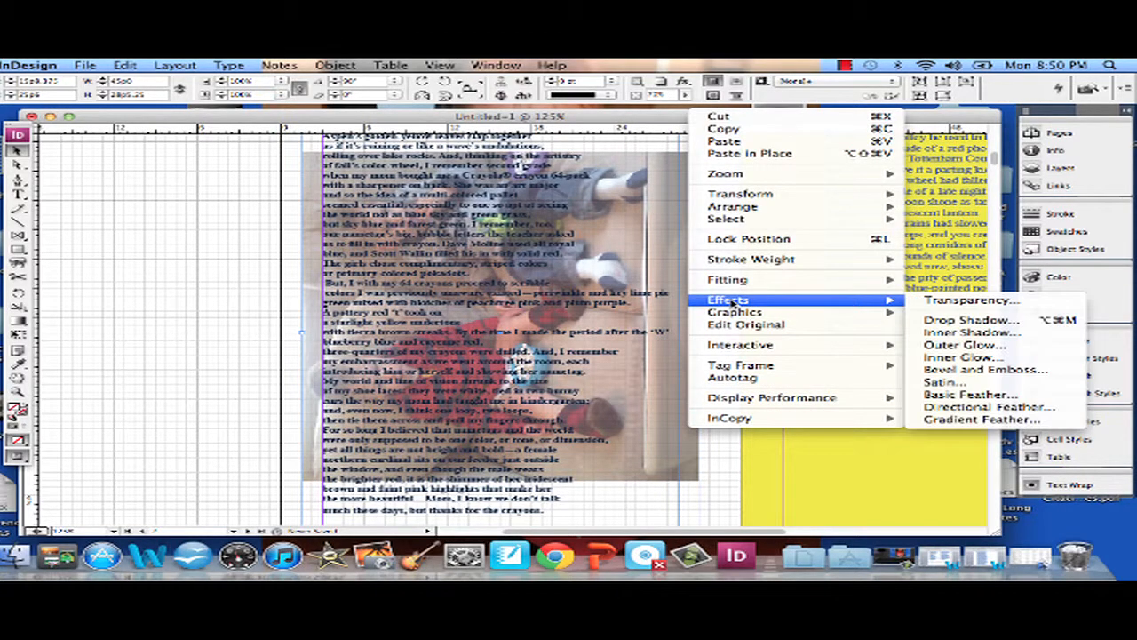
{"action": "left_click", "coordinate": [936, 305]}
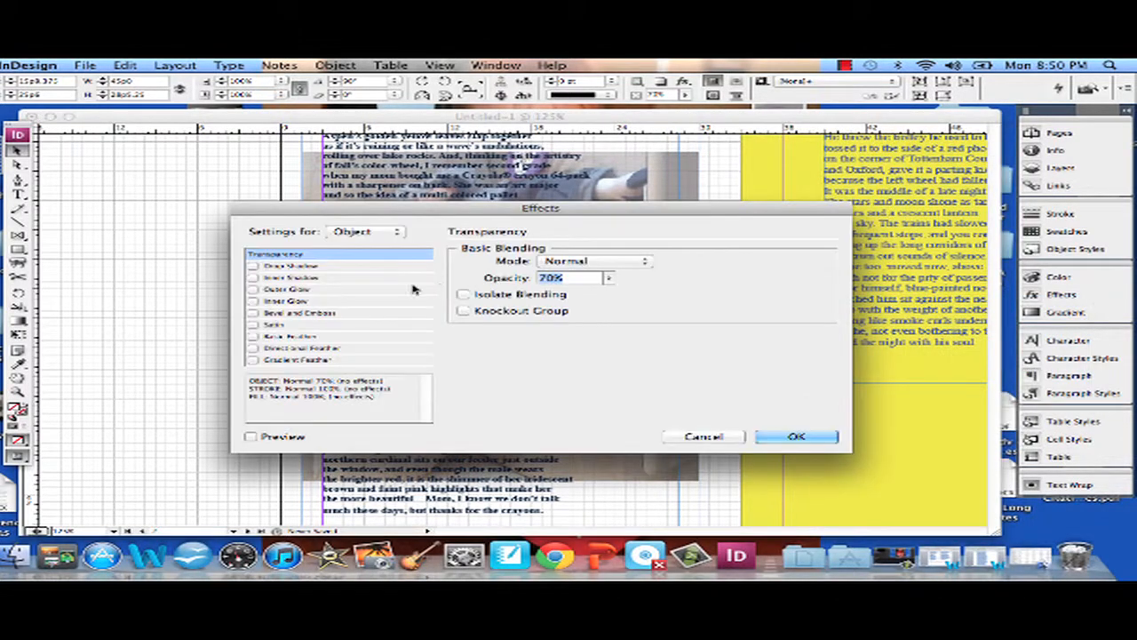
{"action": "left_click", "coordinate": [607, 278]}
{"action": "left_click_drag", "start_coordinate": [612, 294], "coordinate": [612, 295]}
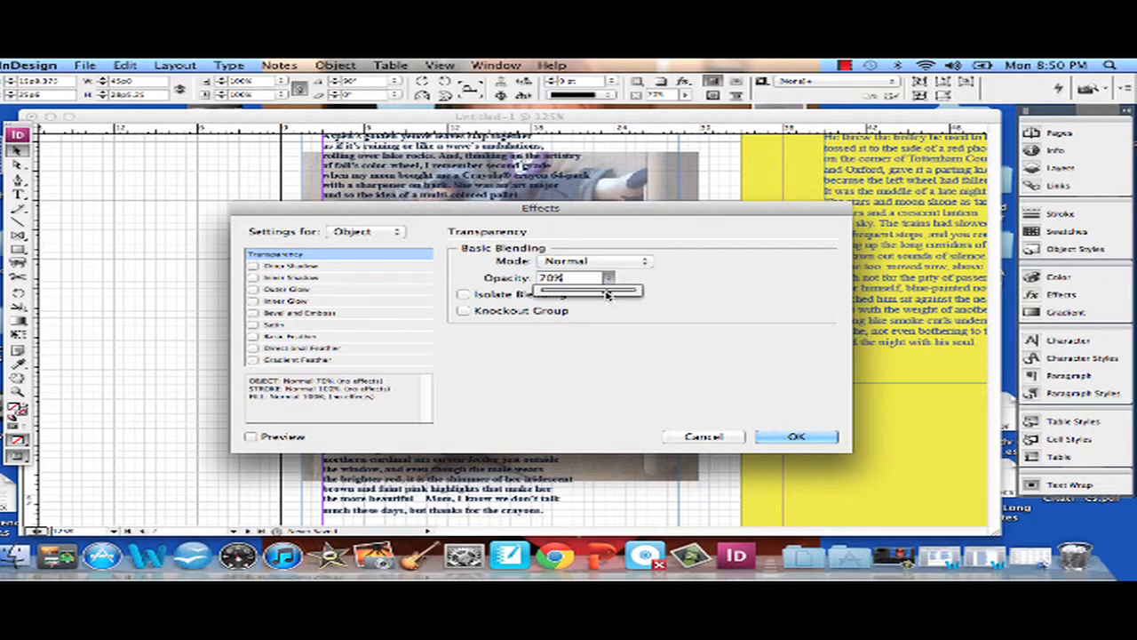
{"action": "left_click", "coordinate": [771, 439]}
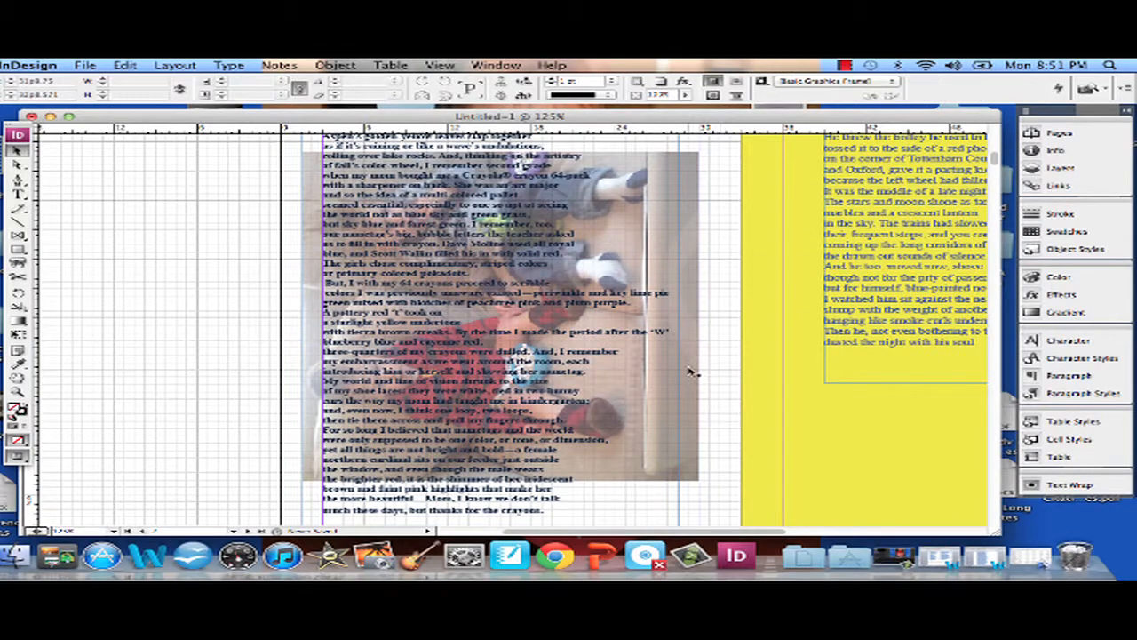
Step: Examine the finished spread, checking the poem's readability over the faded photo and the facing yellow page
{"action": "scroll", "coordinate": [565, 338], "scroll_direction": "up", "scroll_amount": 5}
{"action": "scroll", "coordinate": [565, 338], "scroll_direction": "down", "scroll_amount": 8}
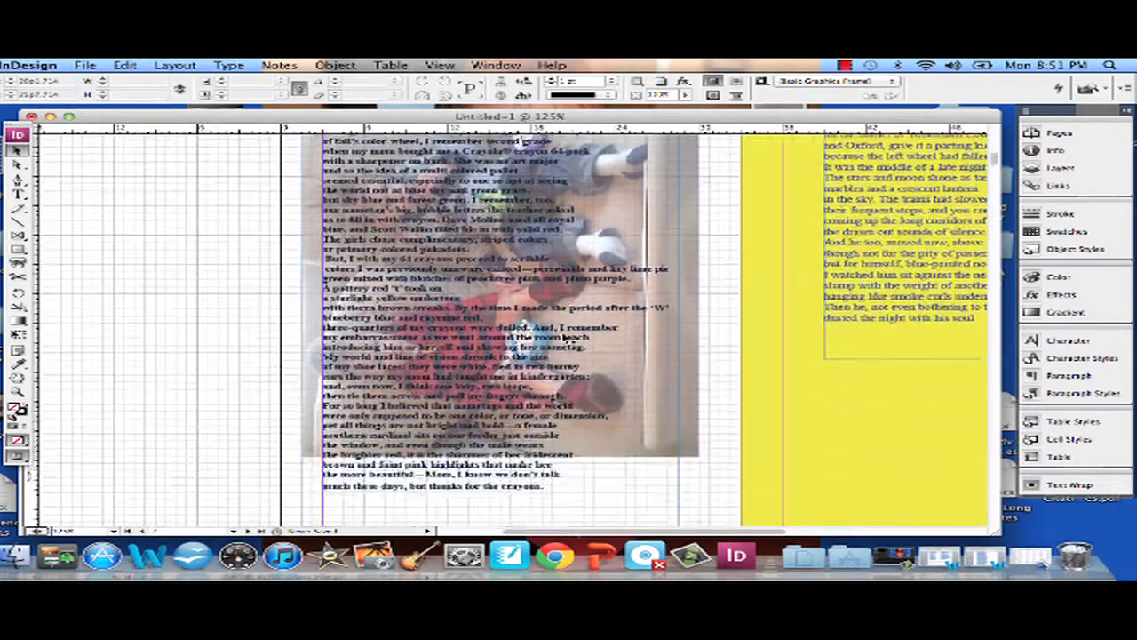
{"action": "scroll", "coordinate": [565, 339], "scroll_direction": "up", "scroll_amount": 10}
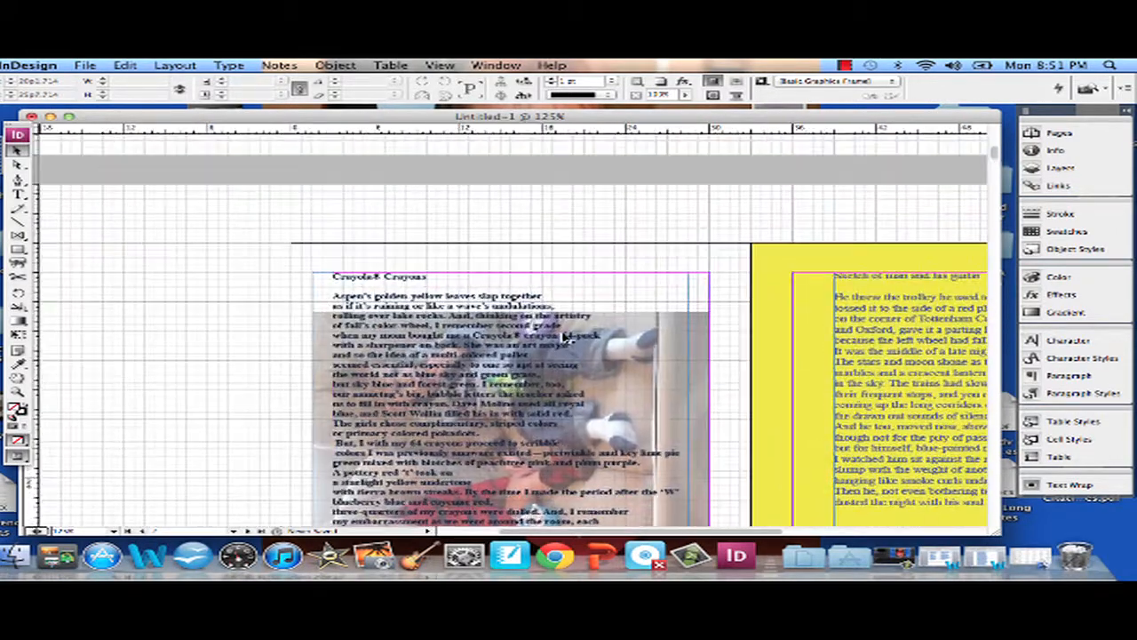
{"action": "scroll", "coordinate": [565, 339], "scroll_direction": "down", "scroll_amount": 5}
{"action": "scroll", "coordinate": [565, 339], "scroll_direction": "down", "scroll_amount": 4}
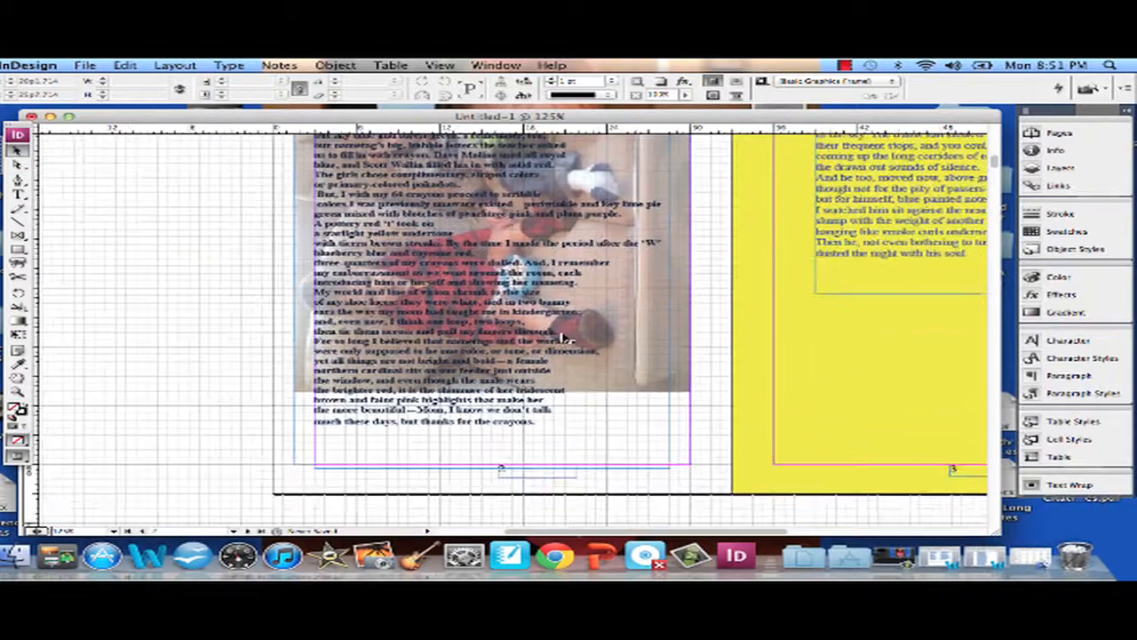
{"action": "scroll", "coordinate": [565, 339], "scroll_direction": "up", "scroll_amount": 3}
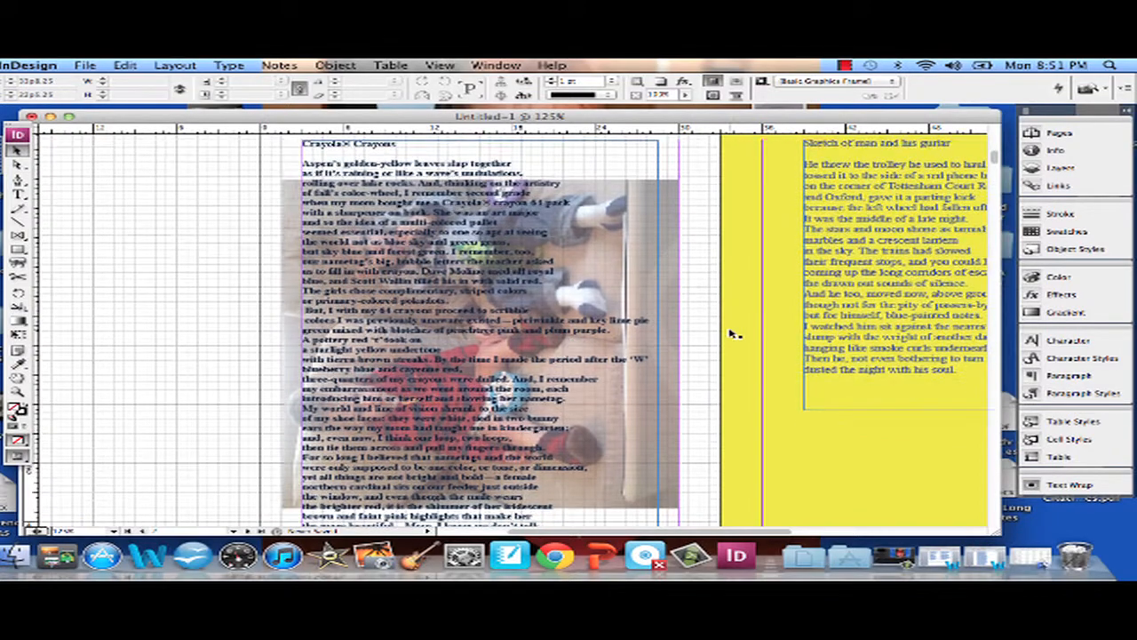
{"action": "scroll", "coordinate": [731, 330], "scroll_direction": "up", "scroll_amount": 3}
{"action": "scroll", "coordinate": [731, 330], "scroll_direction": "right", "scroll_amount": 5}
{"action": "scroll", "coordinate": [731, 330], "scroll_direction": "down", "scroll_amount": 2}
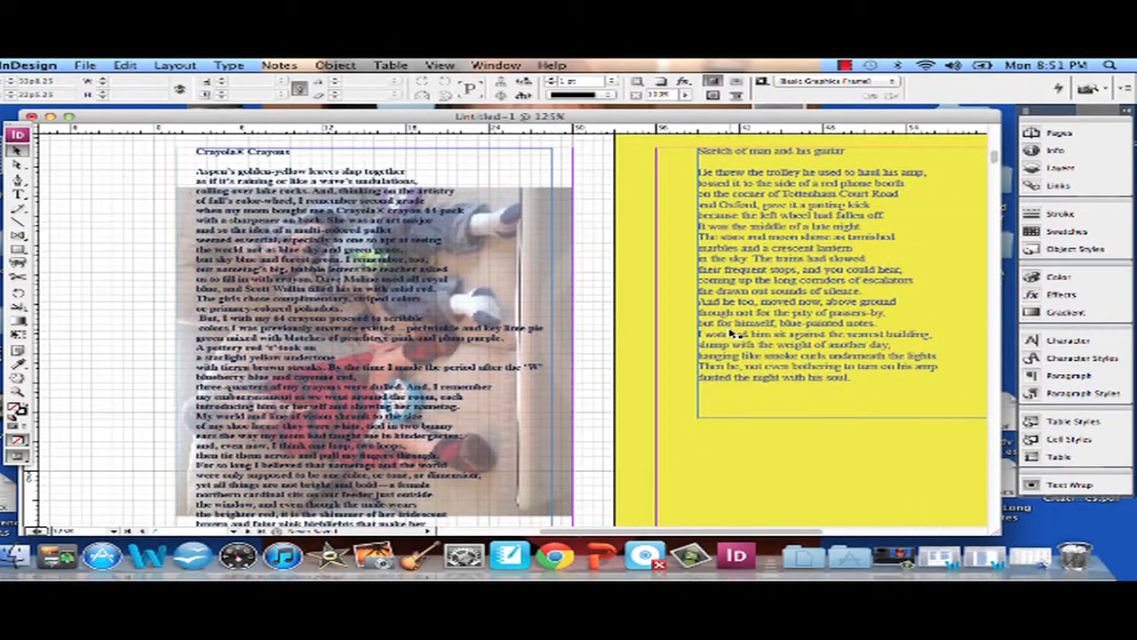